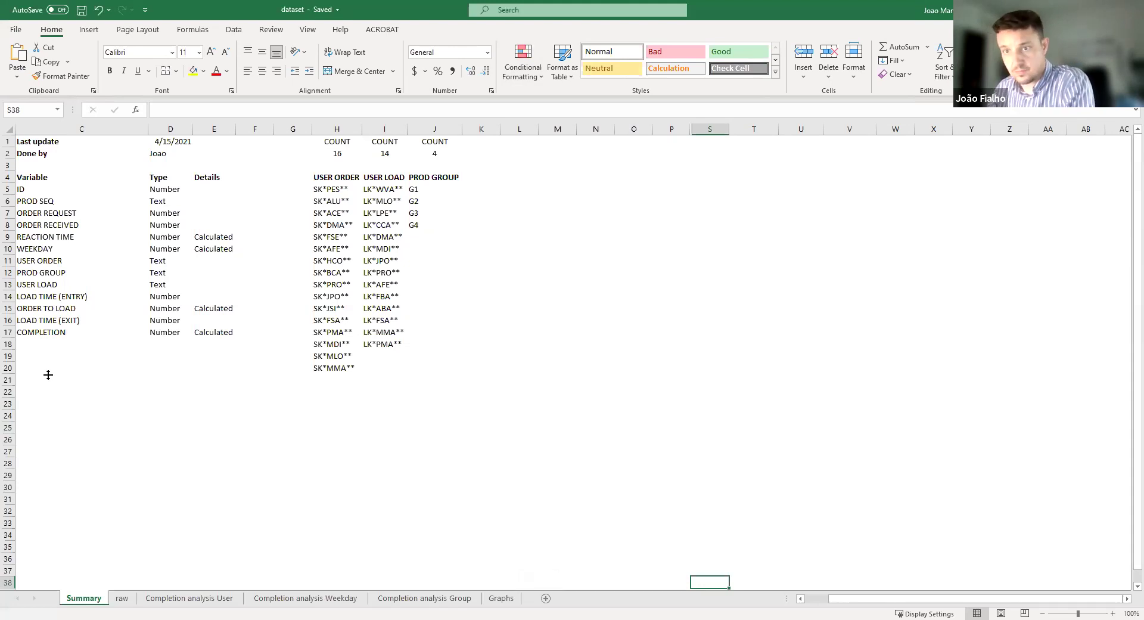
- Review the variable list and the USER ORDER, USER LOAD and PROD GROUP lists on the Summary sheet
click(438, 249)
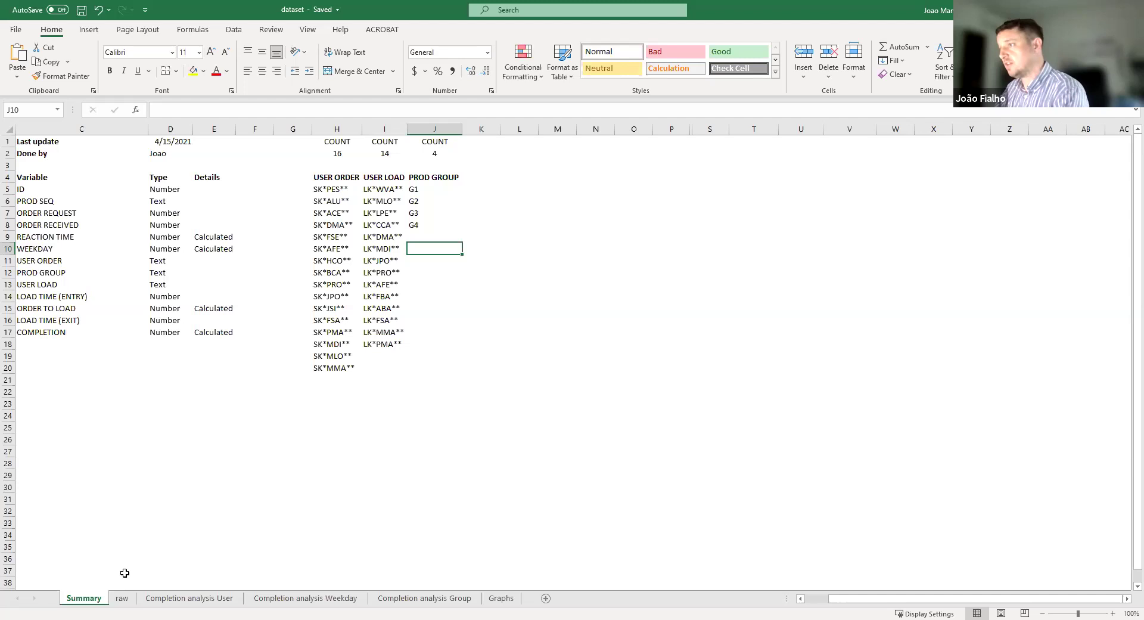
click(351, 181)
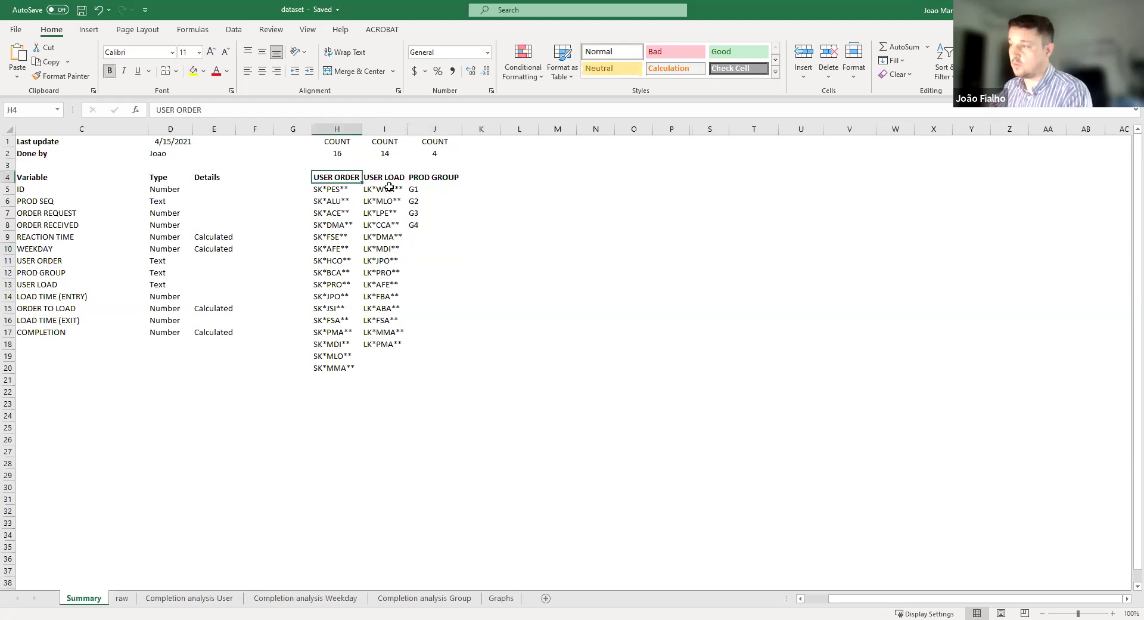
click(392, 187)
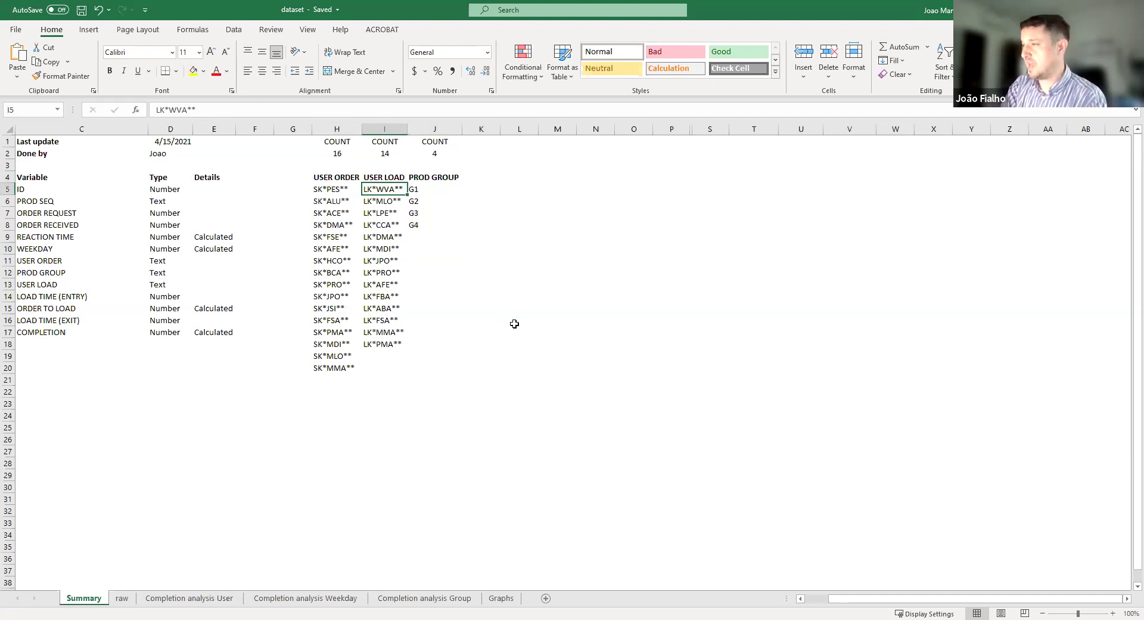
key(Right)
click(523, 304)
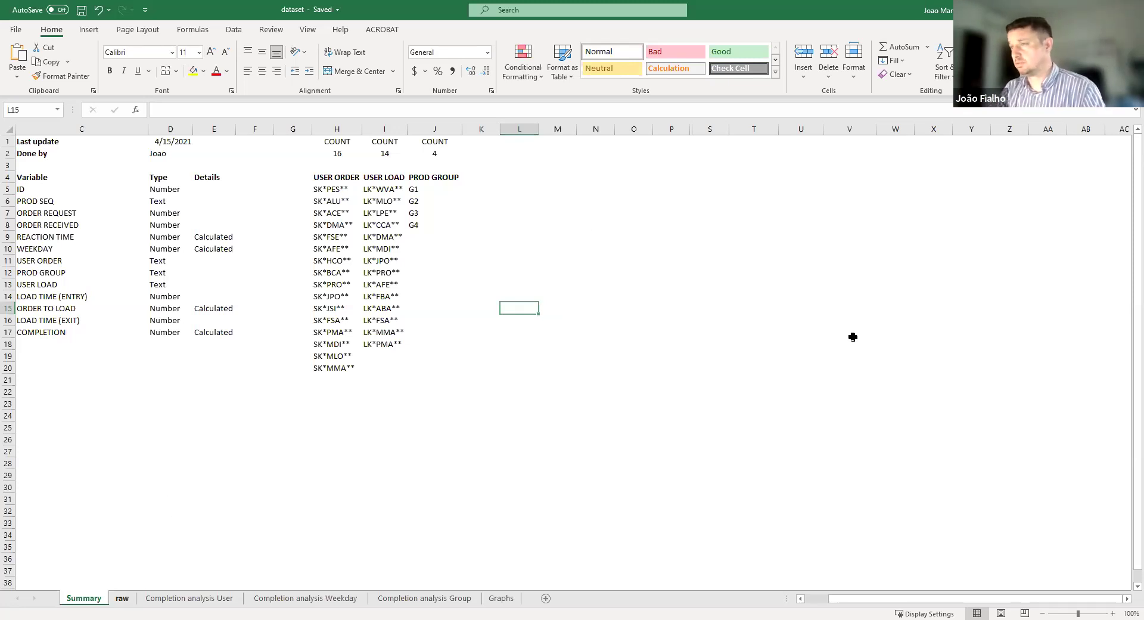
- Examine the raw sheet's columns and the full extent of its records, from the first row to the last
key(ctrl+Page_Down)
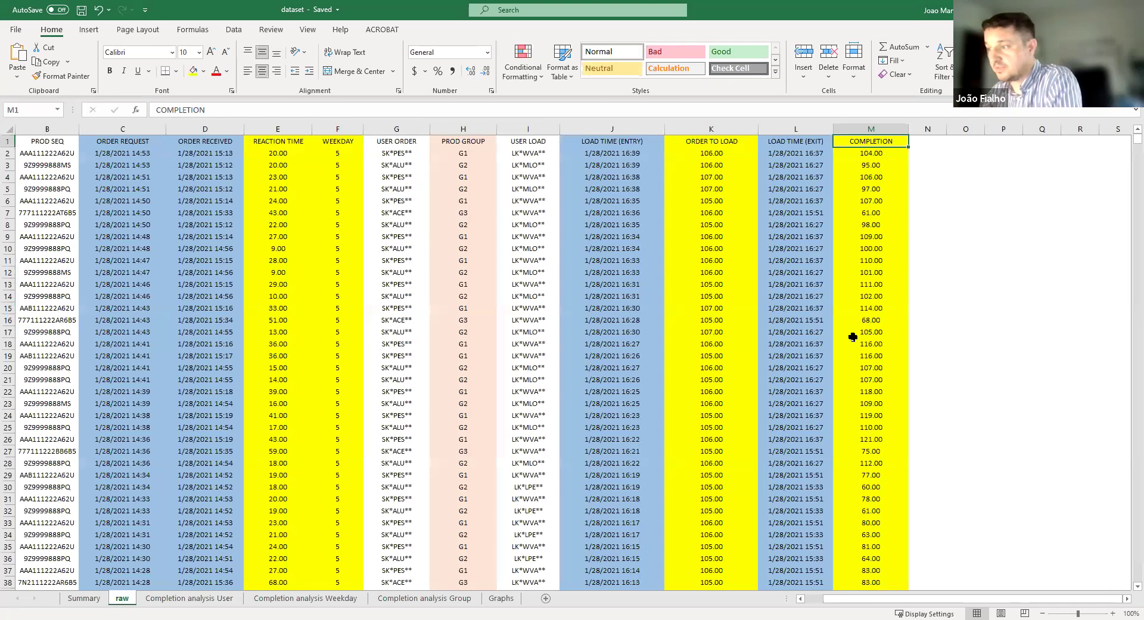
key(ctrl+Home)
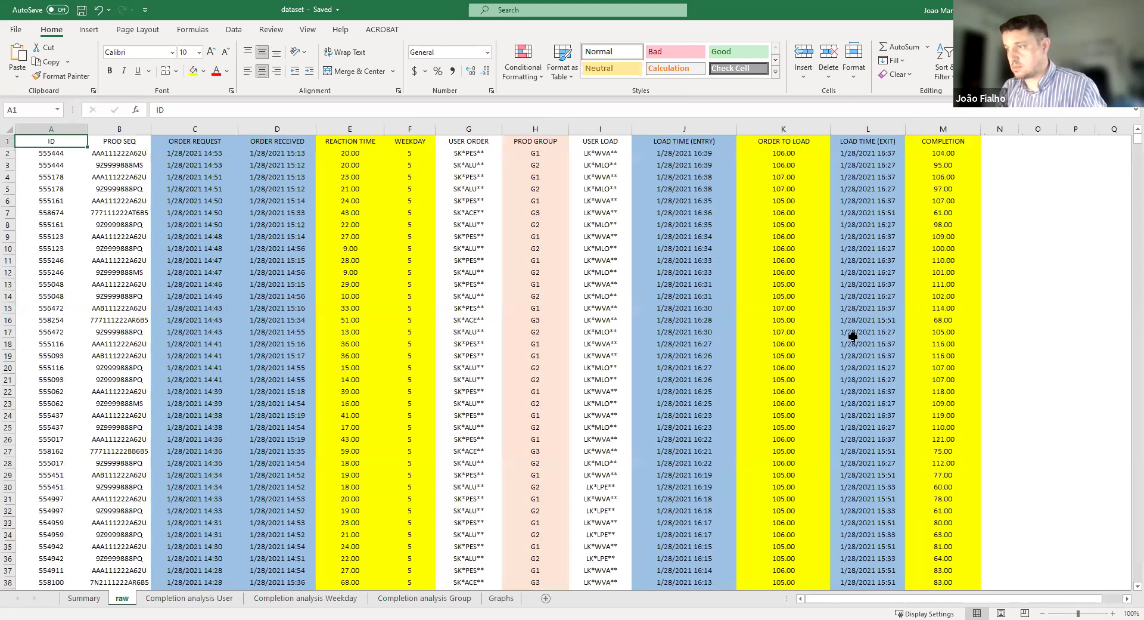
key(ctrl+Down)
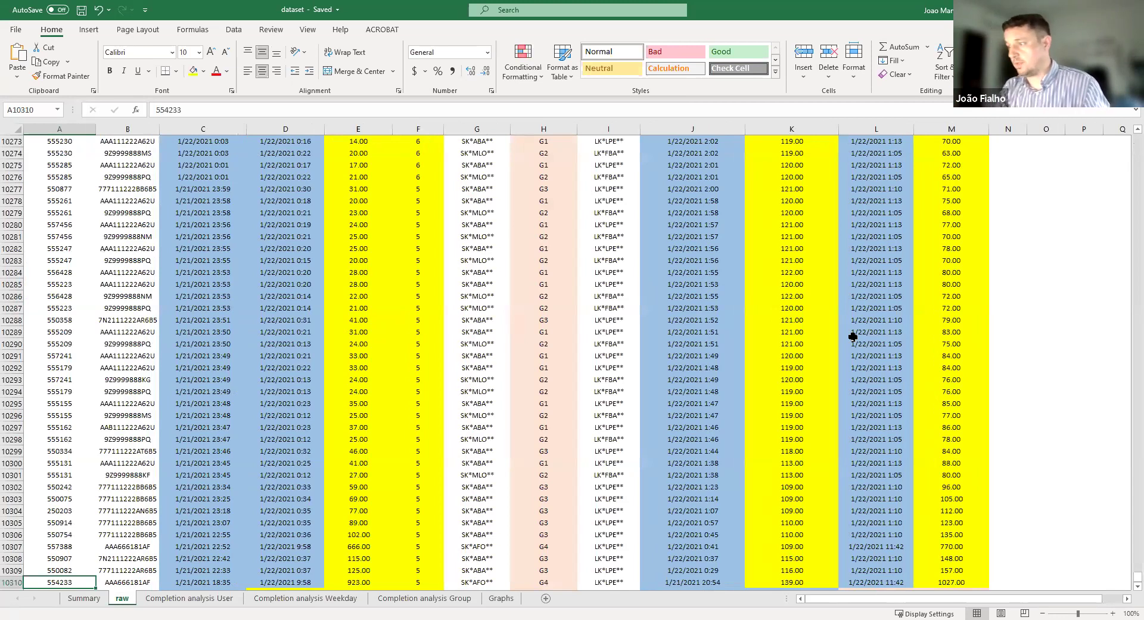
key(ctrl+Up)
key(Down)
key(Right)
key(Right)
key(Right)
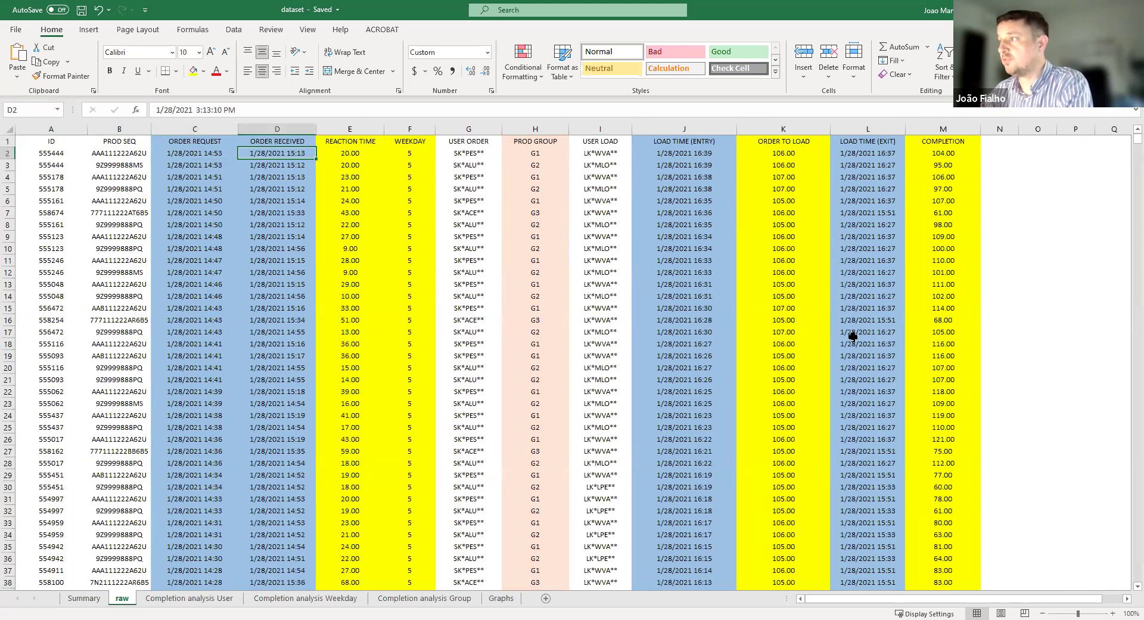
key(ctrl+Down)
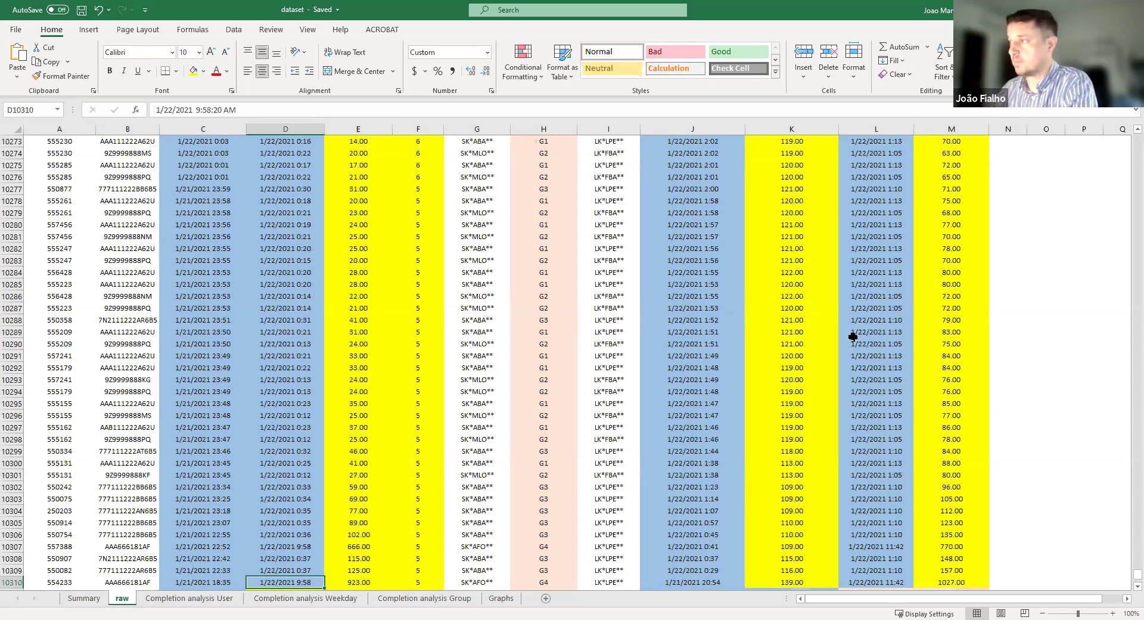
key(ctrl+Home)
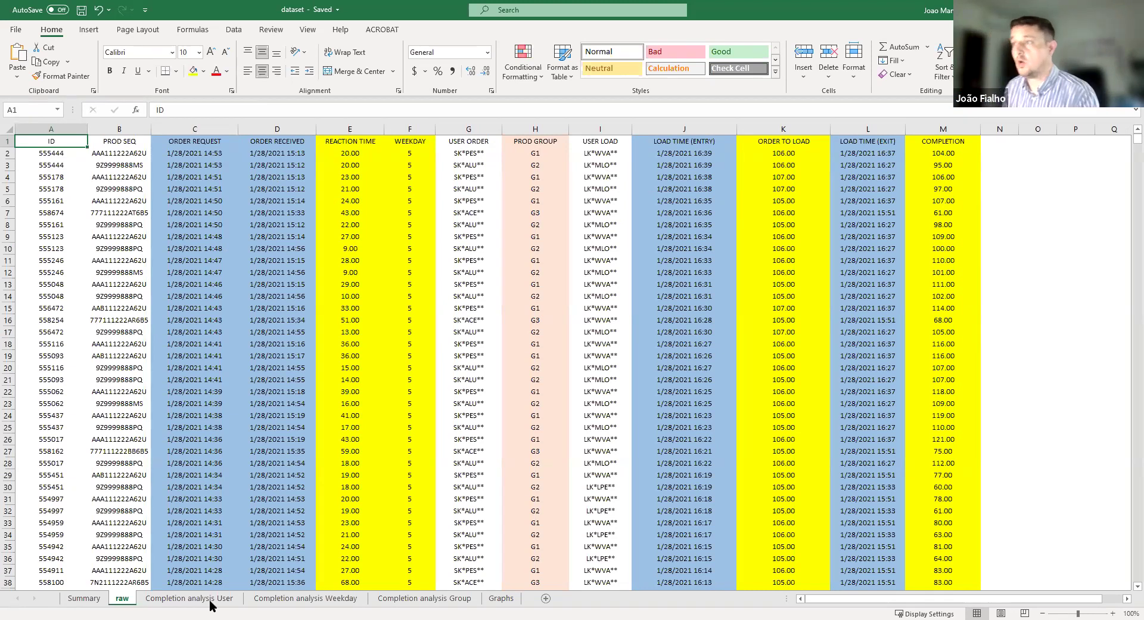
- Examine the user average completion time chart against the global average on the Completion analysis User sheet
click(189, 597)
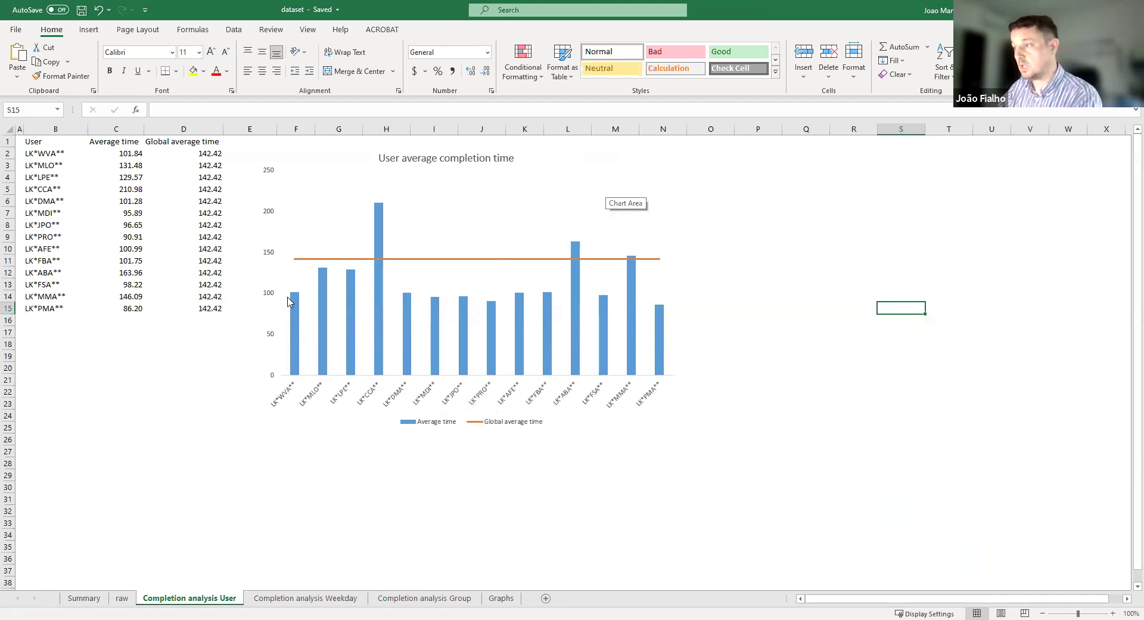
mouse_move(305, 264)
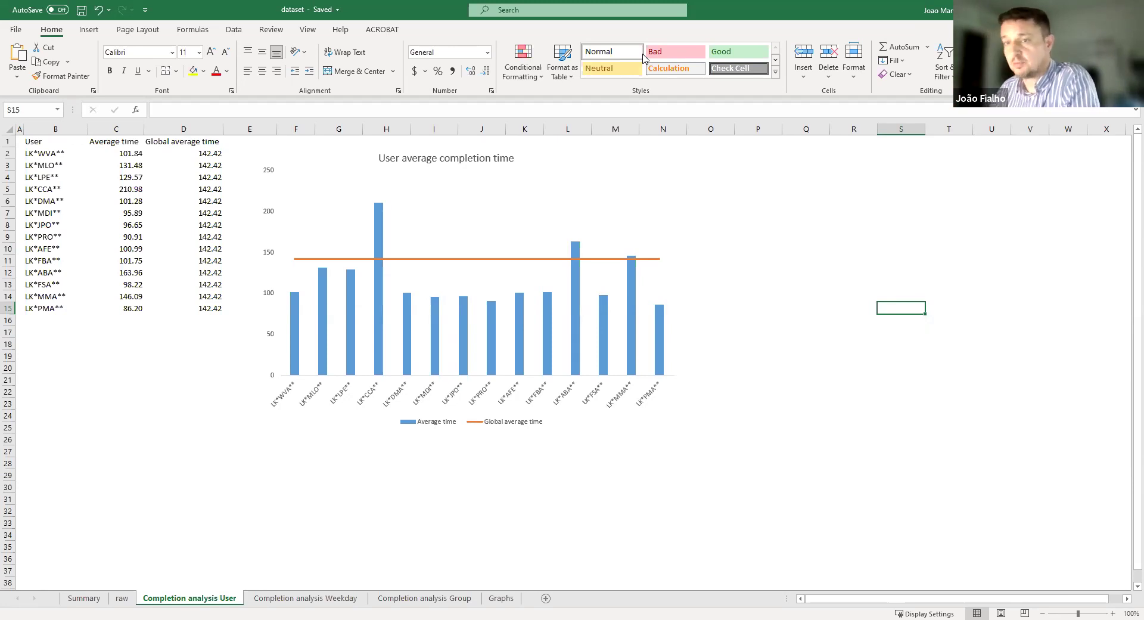
click(290, 607)
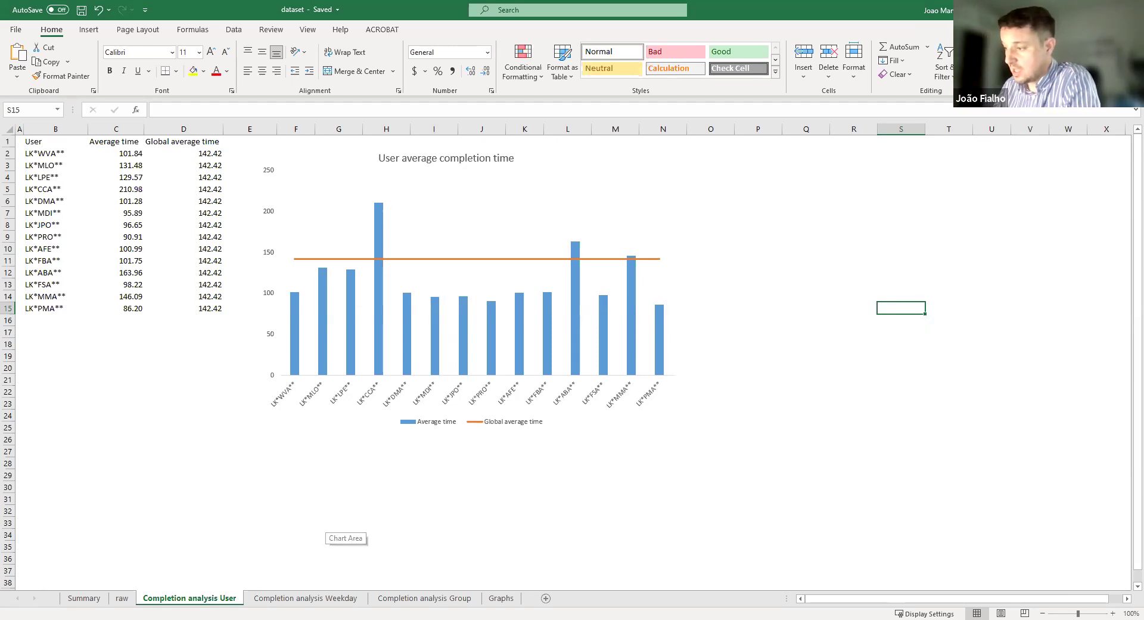
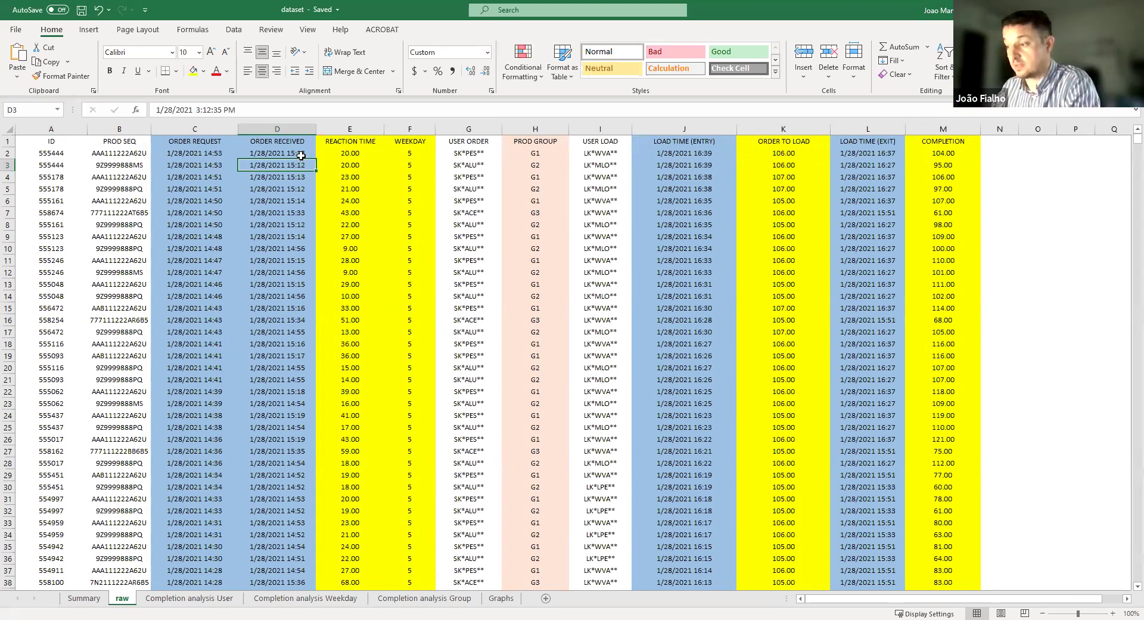
- Examine the Average time per weekday and Completion per weekday charts on the Completion analysis Weekday sheet
click(306, 598)
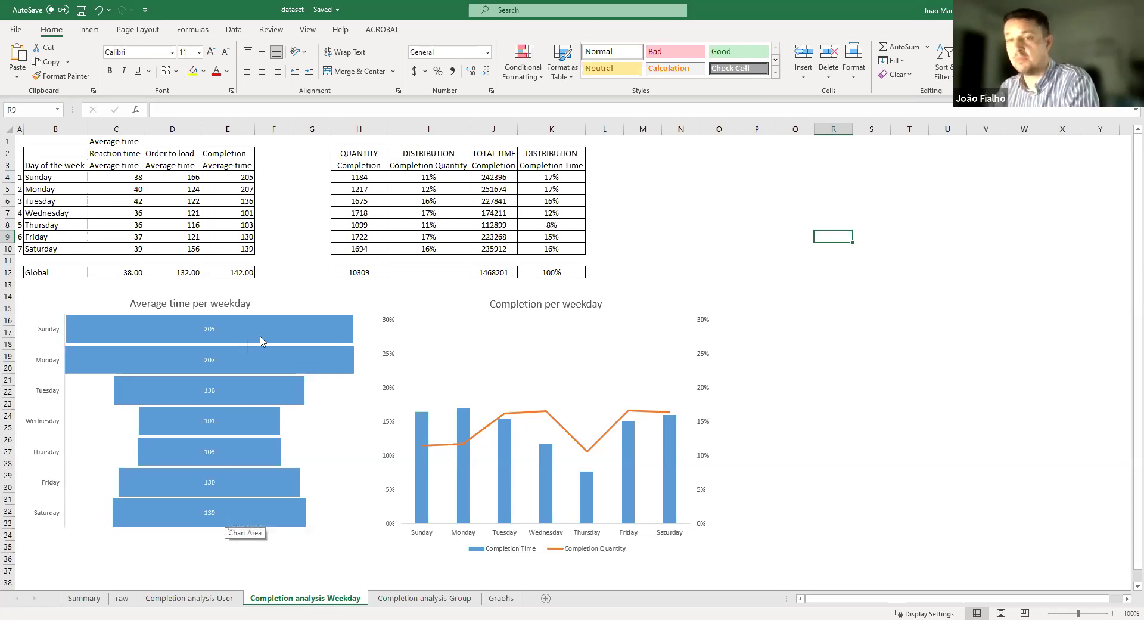
mouse_move(260, 341)
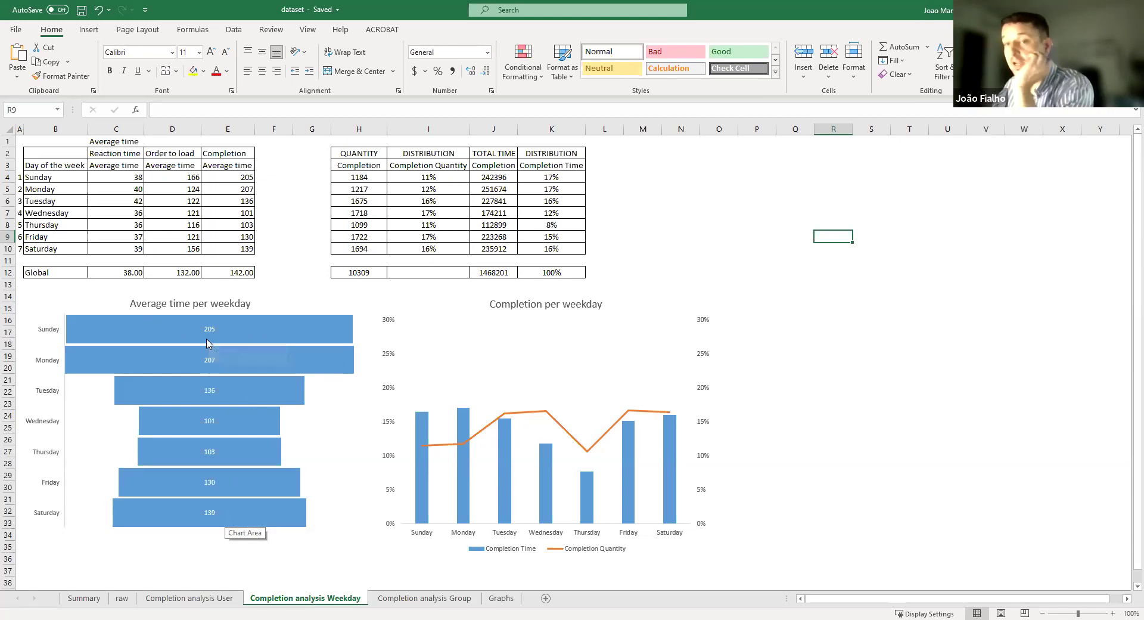
mouse_move(201, 356)
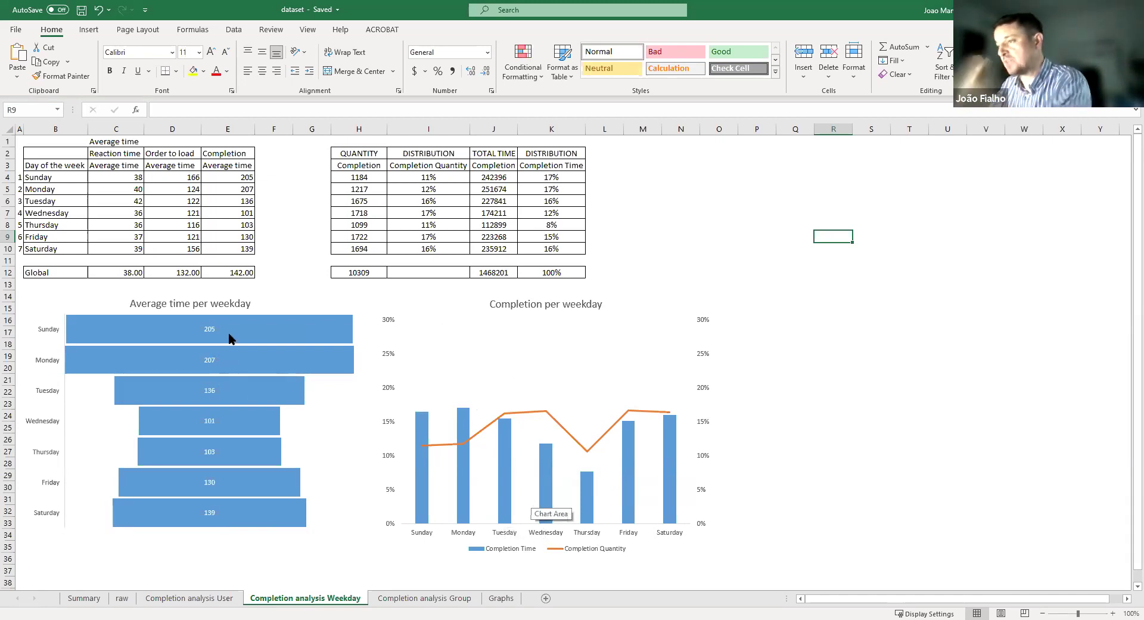
mouse_move(225, 341)
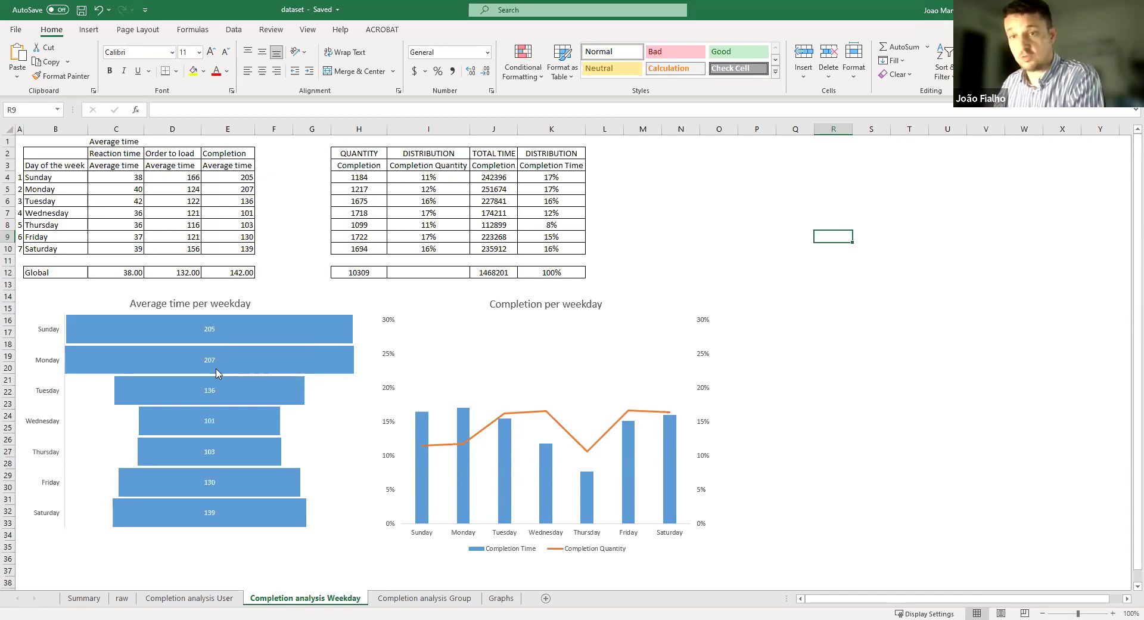
mouse_move(217, 373)
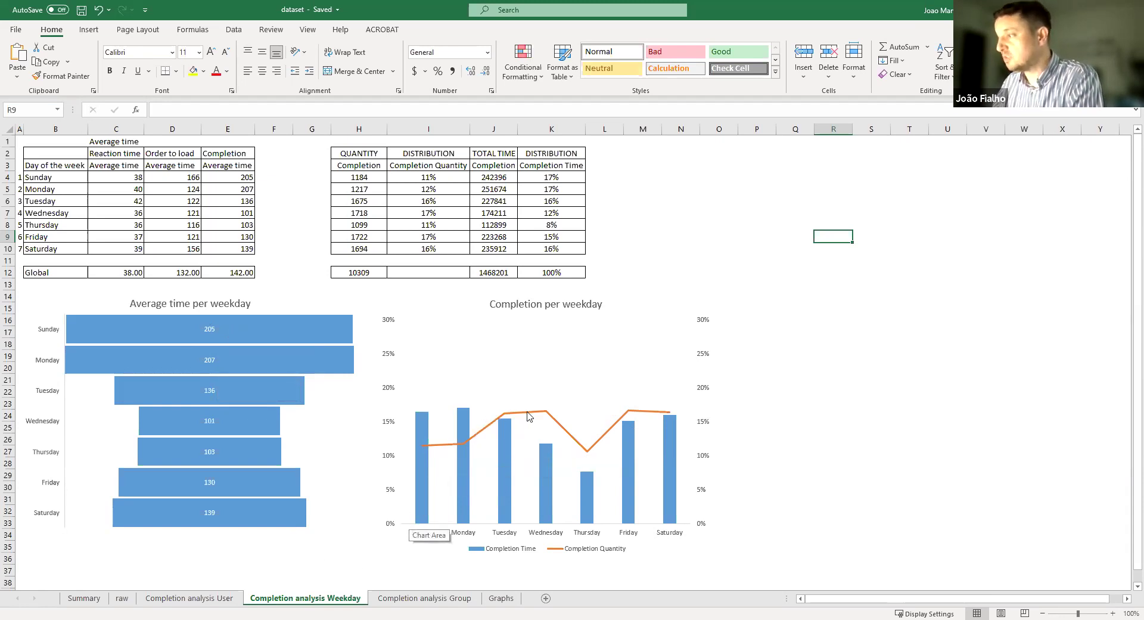
mouse_move(528, 415)
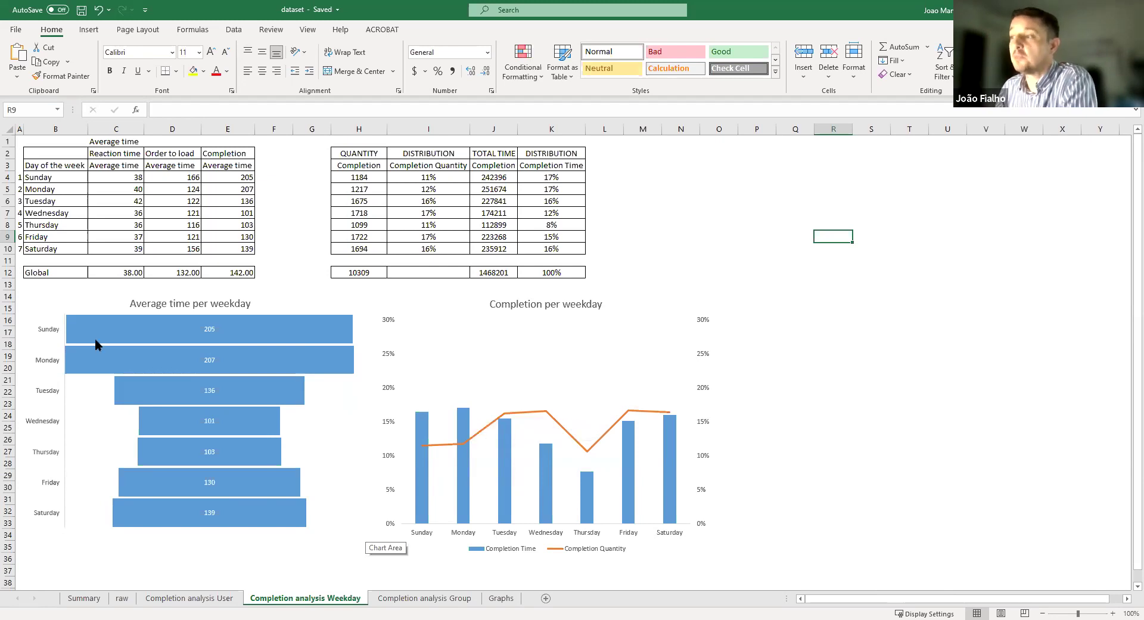
mouse_move(105, 336)
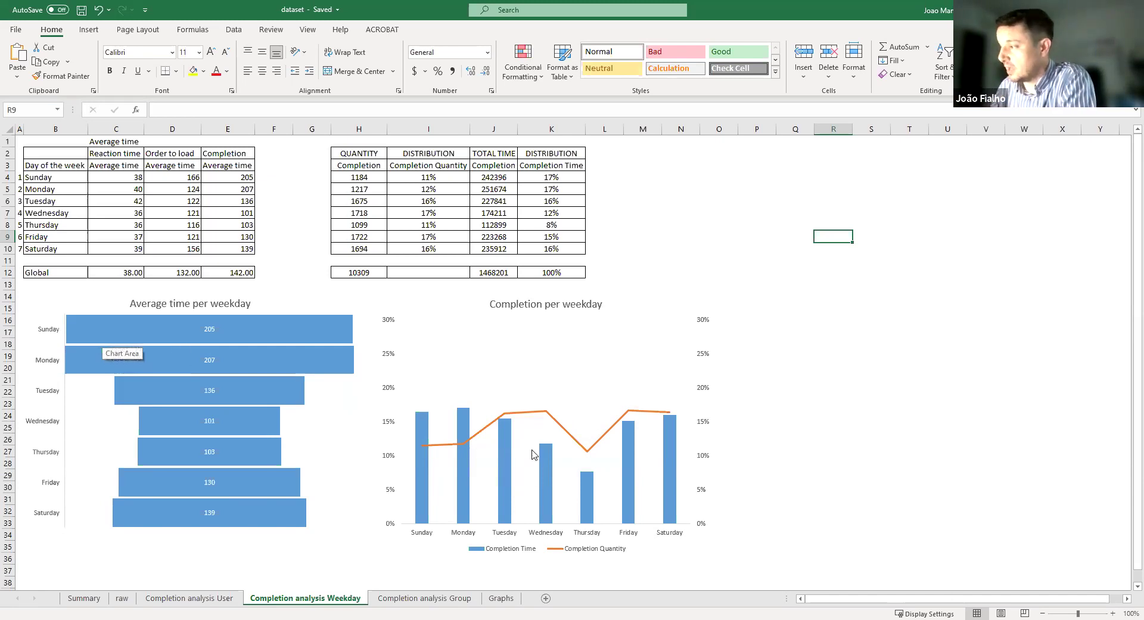
mouse_move(517, 453)
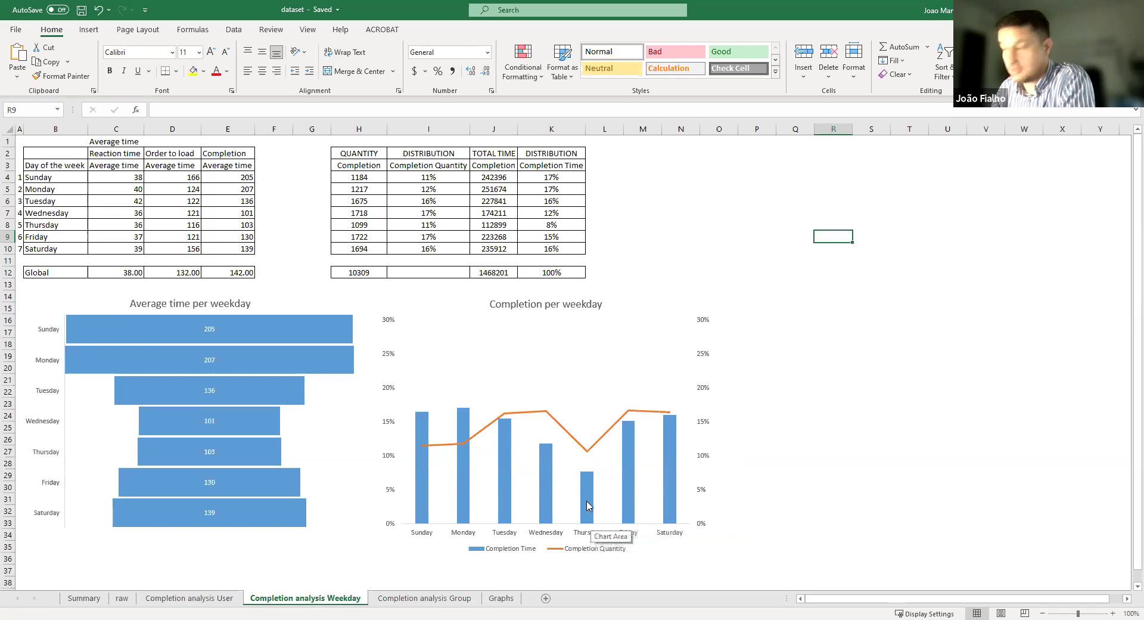
mouse_move(587, 518)
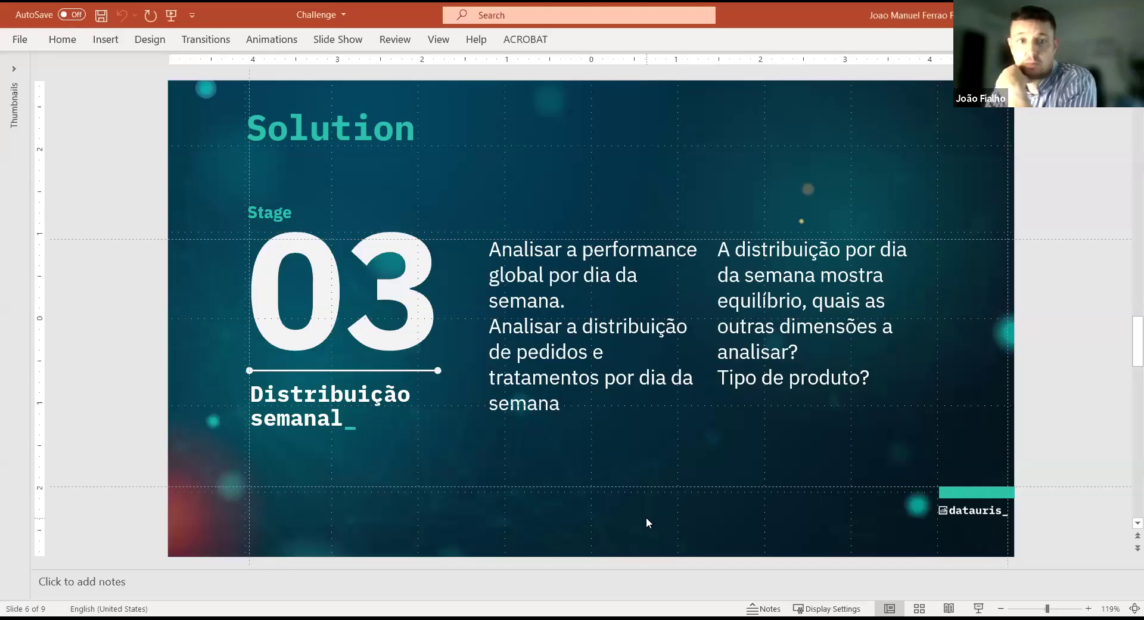
- Advance the Challenge presentation in PowerPoint to the Stage 04 slide on distribution by product group
key(Page_Down)
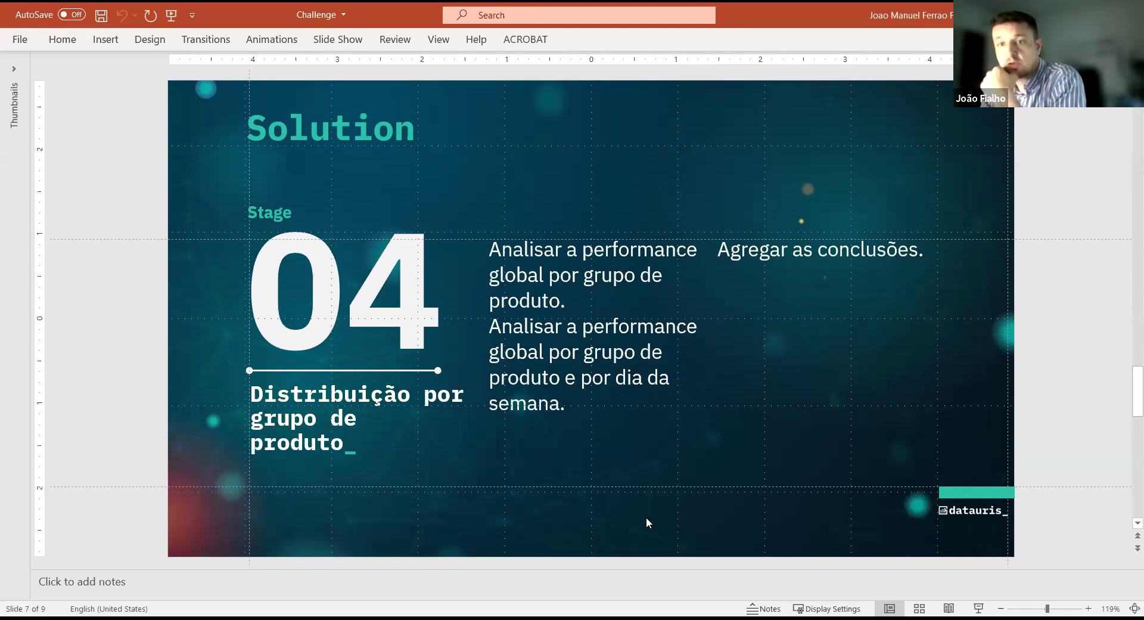
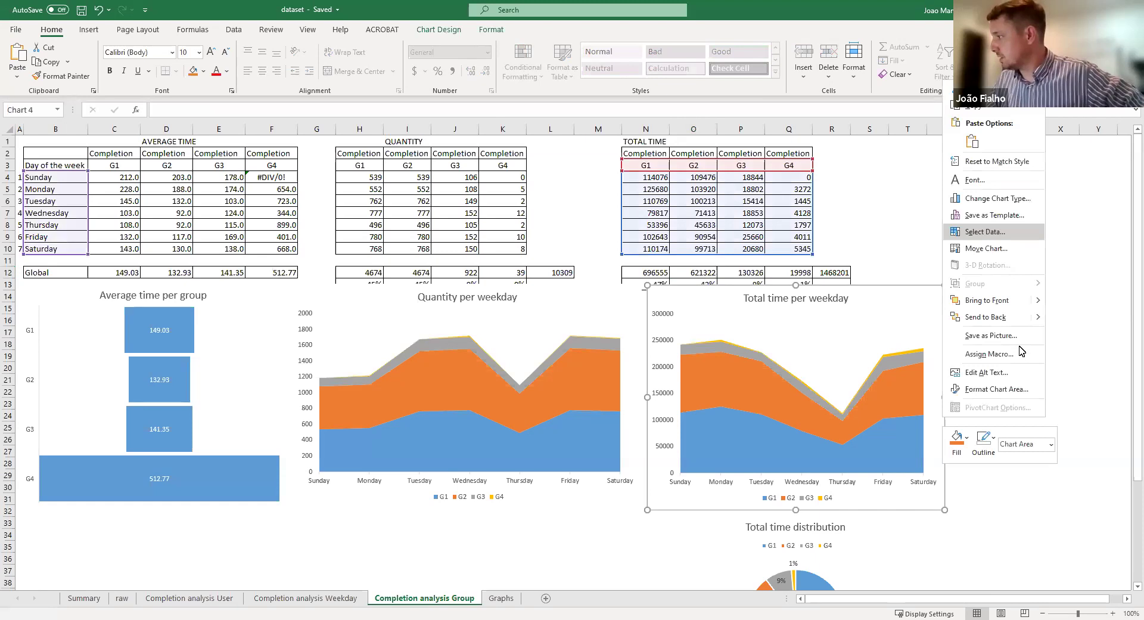
- In the Excel dataset workbook, deselect the Total time per weekday chart and examine the Average time per group chart
click(983, 442)
click(1022, 193)
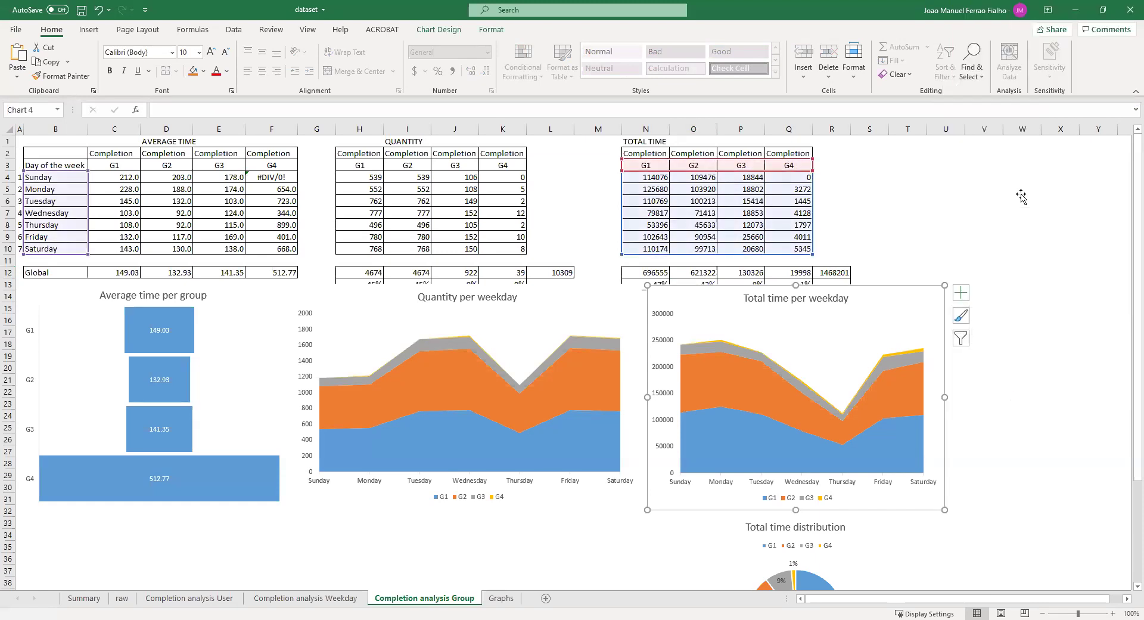
click(1021, 193)
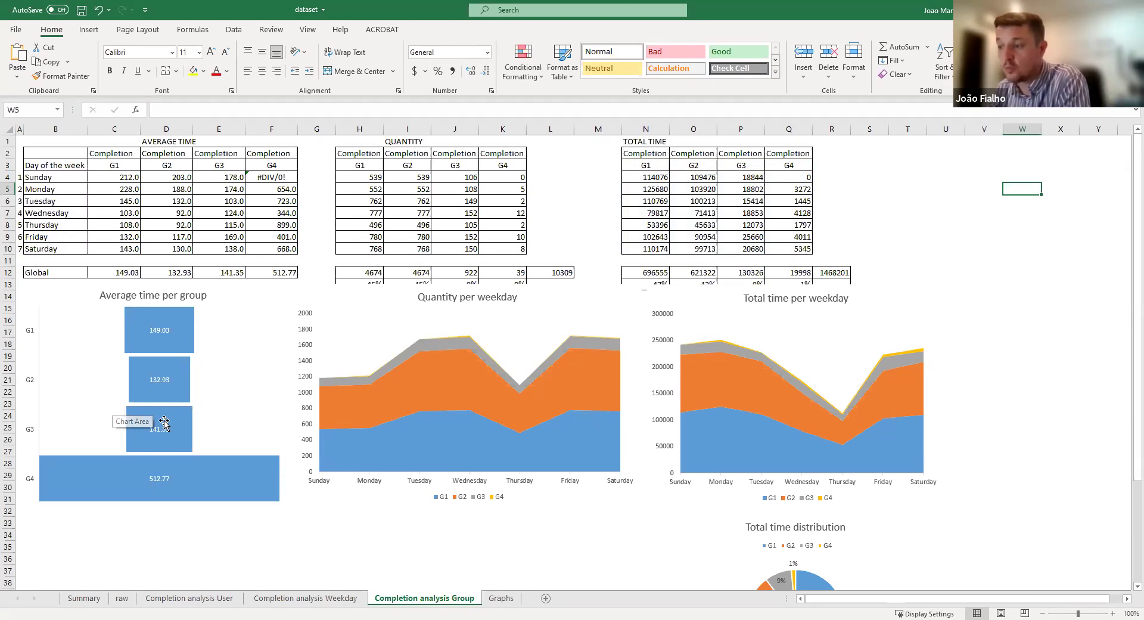
mouse_move(164, 422)
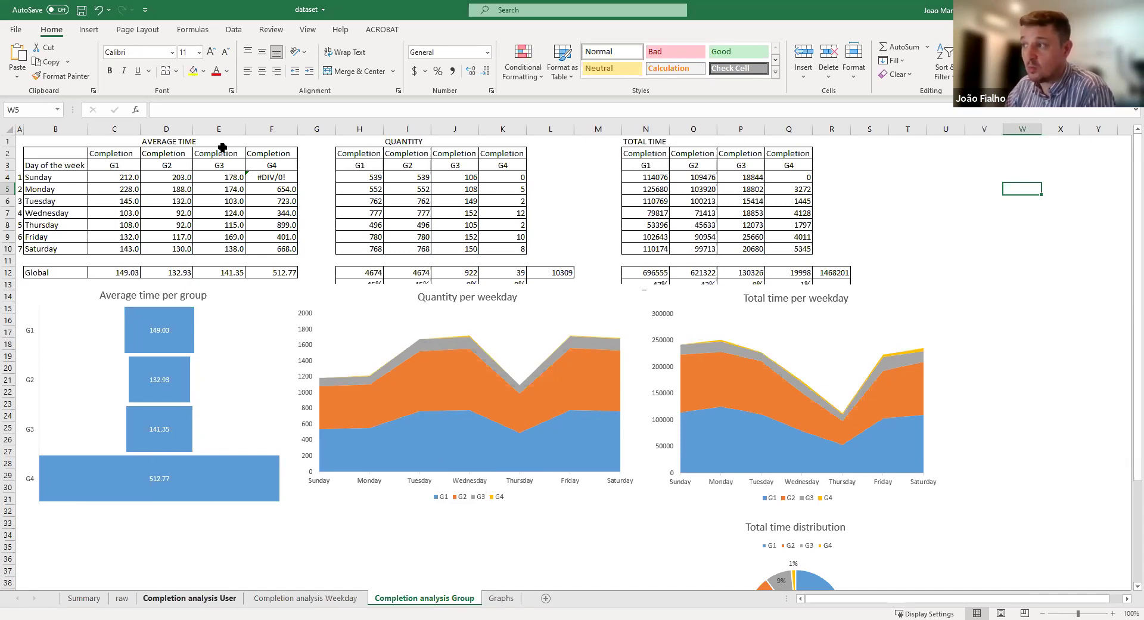
- Go back to the Completion analysis User sheet to review the average completion time per user
key(ctrl+Page_Up)
key(ctrl+Page_Up)
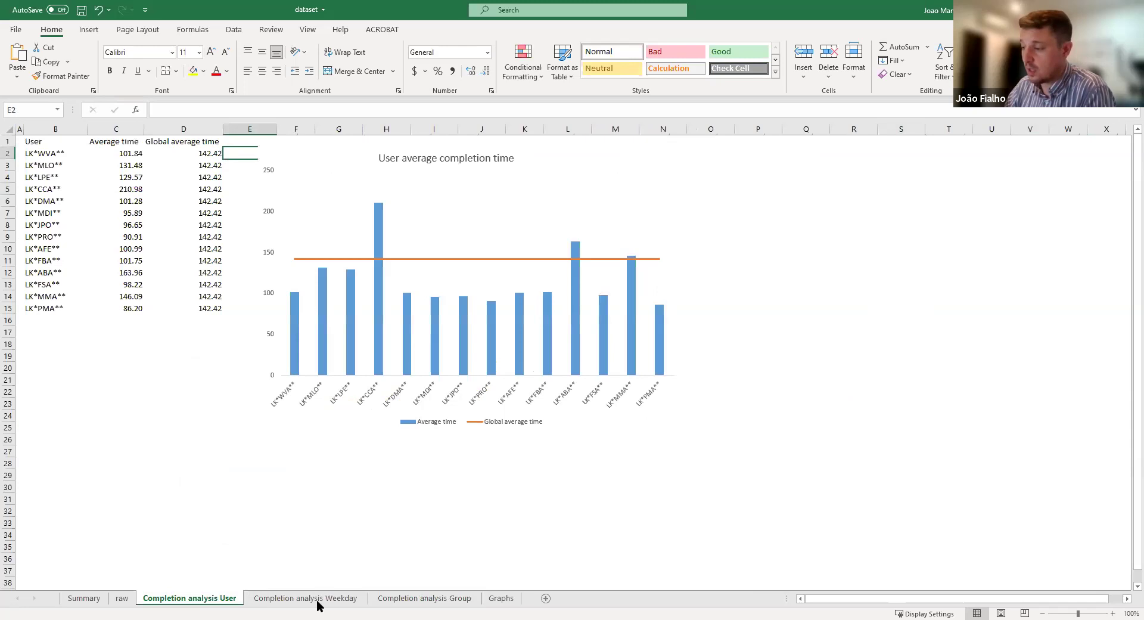
- Examine the weekday quantity, weekday total time and total time distribution charts on the Completion analysis Group sheet
click(459, 599)
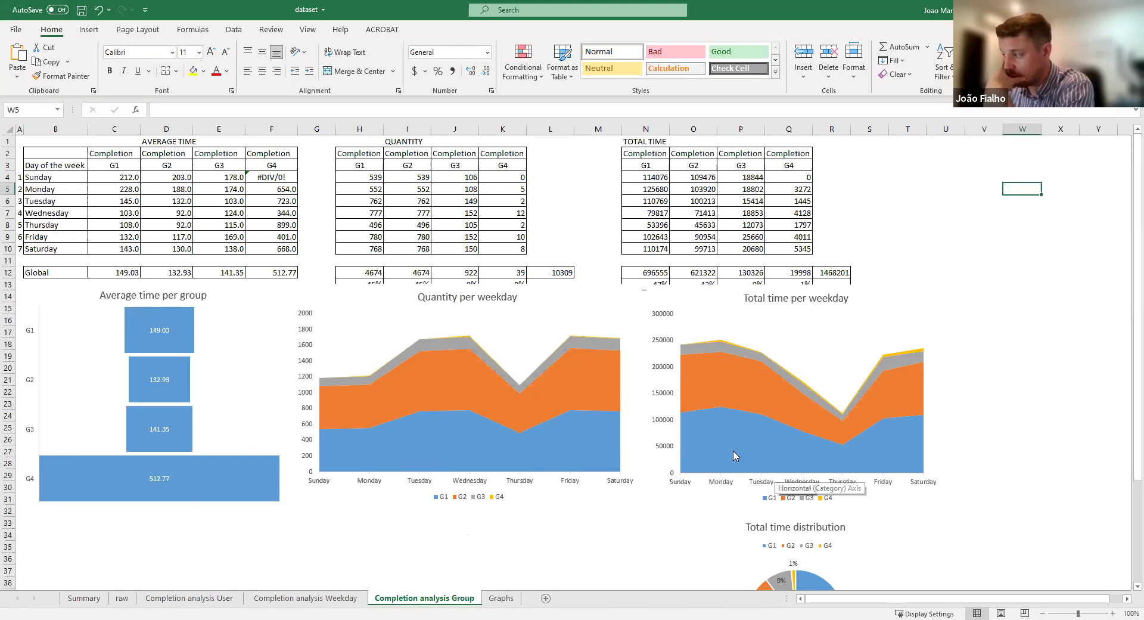
scroll(1048, 350, down, 2)
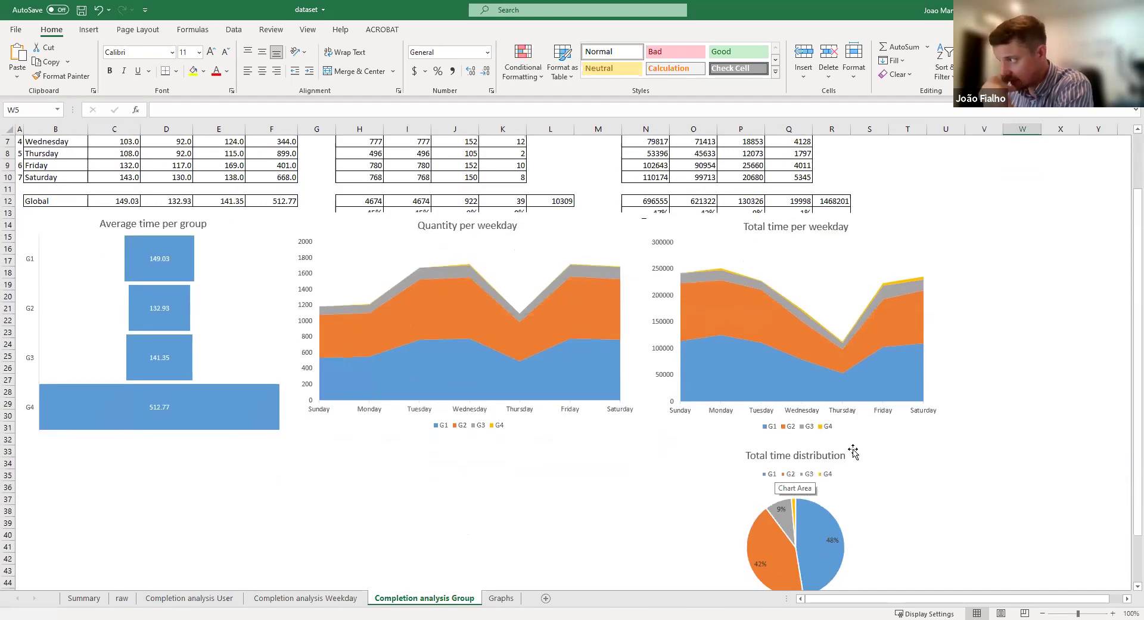
scroll(861, 453, down, 1)
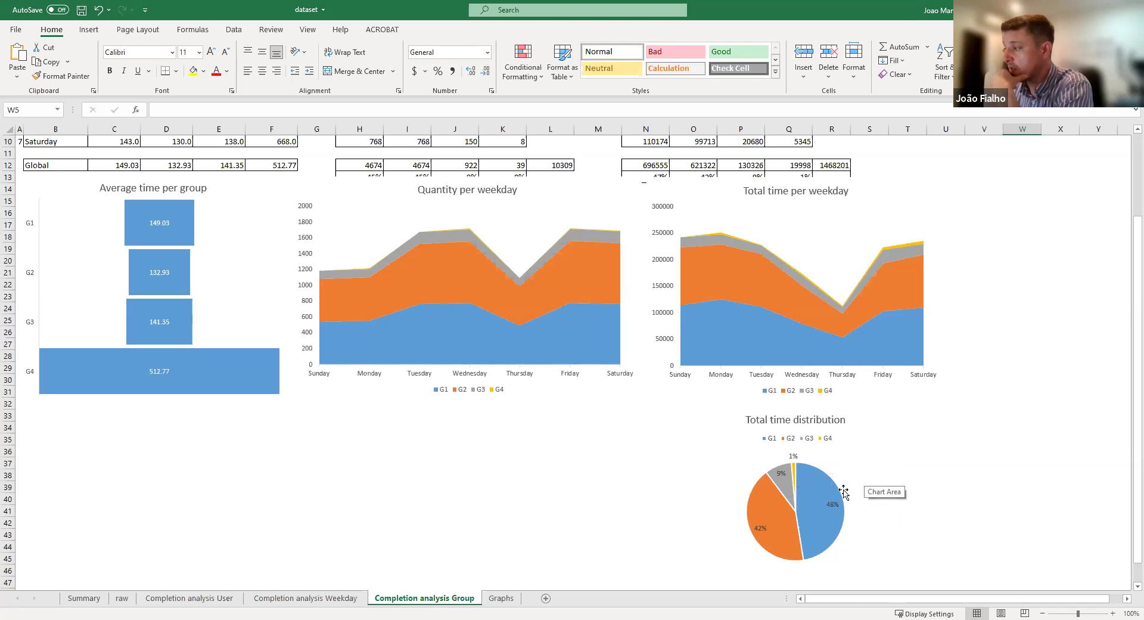
mouse_move(828, 524)
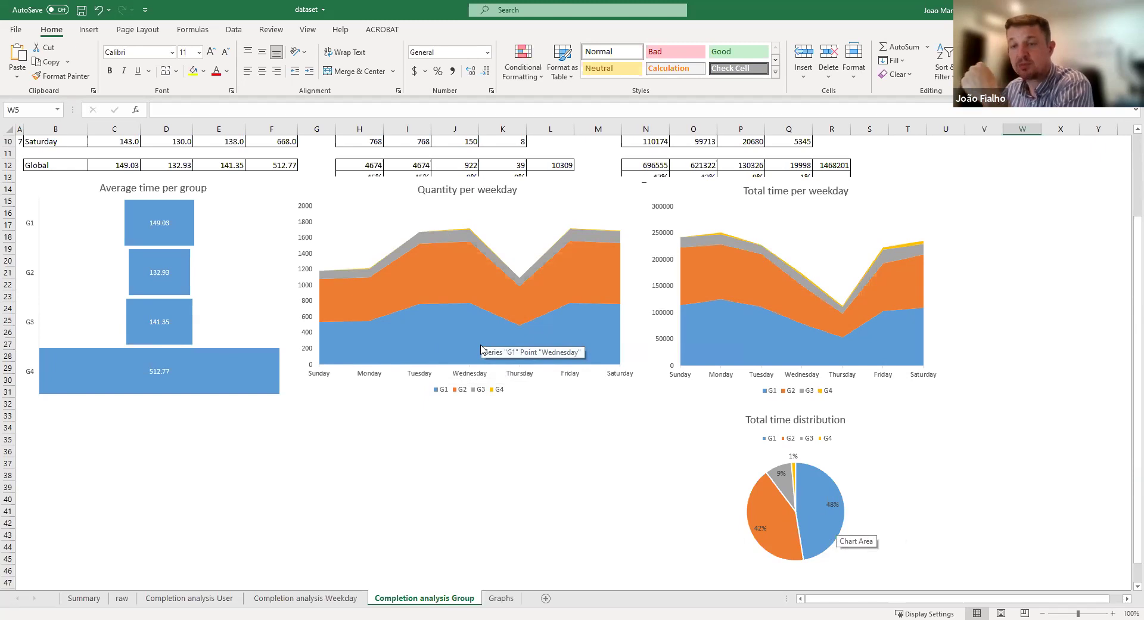
scroll(512, 364, up, 2)
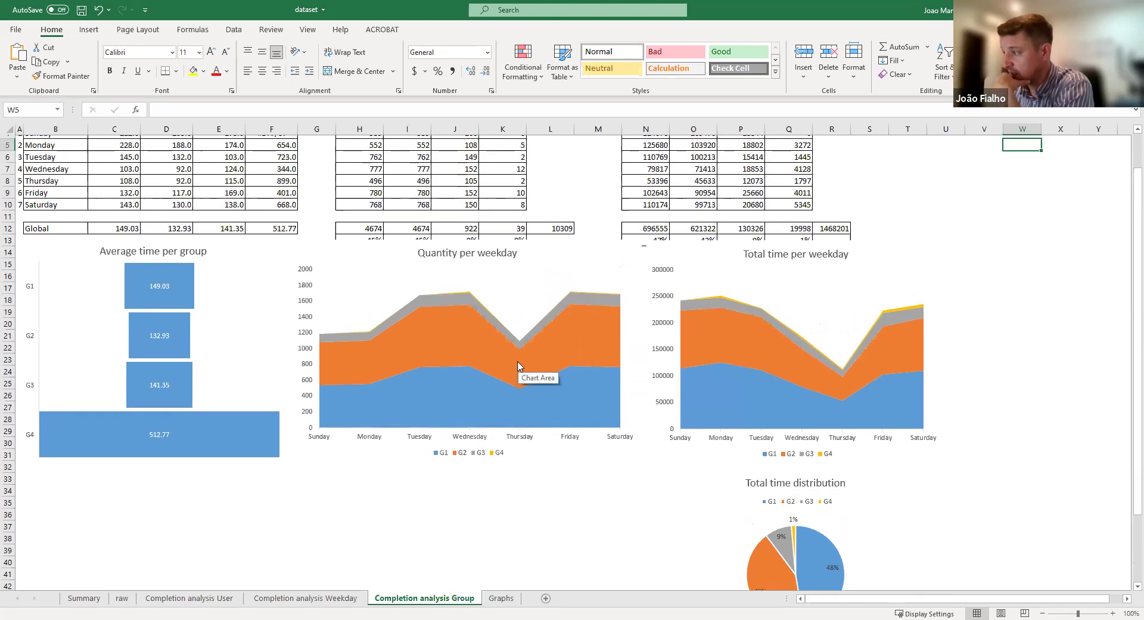
scroll(517, 366, up, 2)
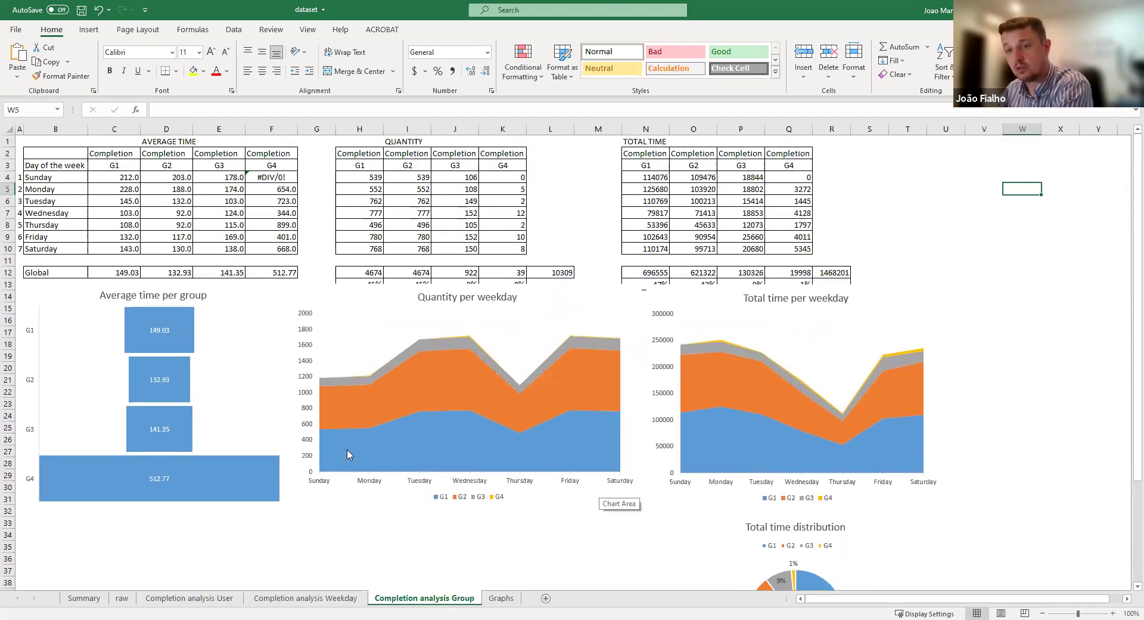
- Compare the Average time per group chart with the weekday charts and the G2 slice of the Total time distribution pie
scroll(487, 461, down, 1)
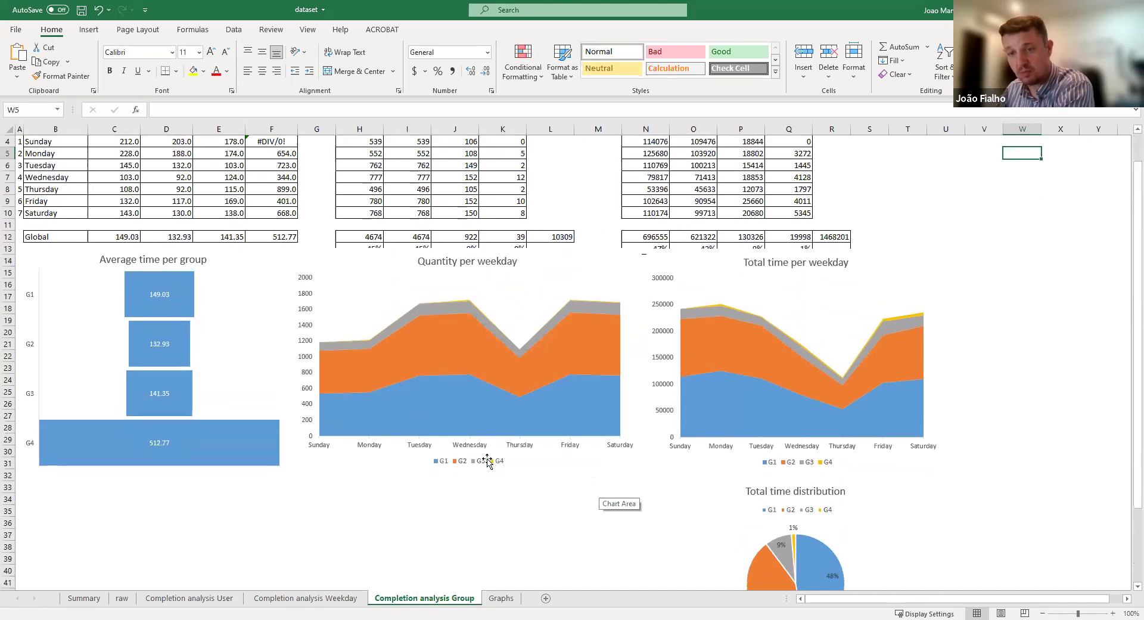
mouse_move(155, 280)
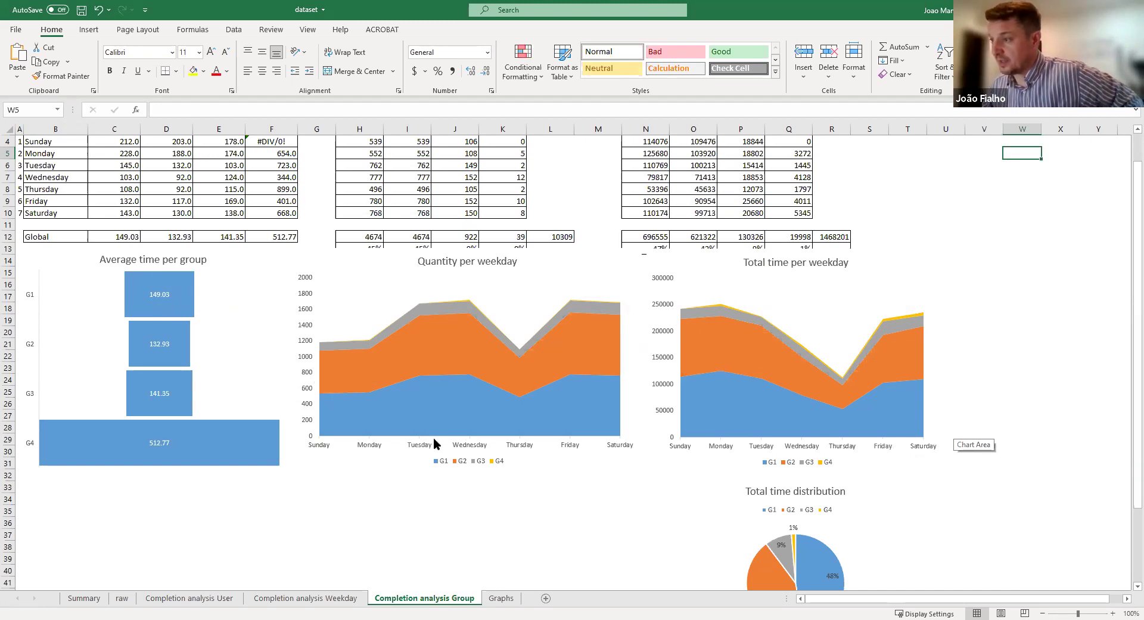
scroll(384, 433, up, 1)
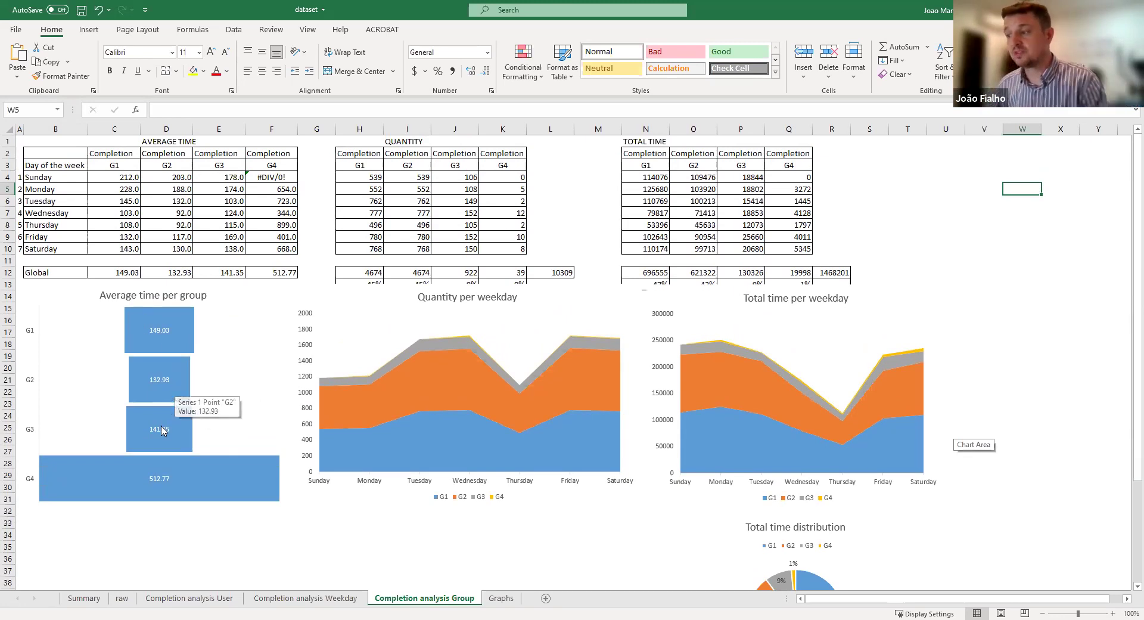
scroll(173, 435, down, 1)
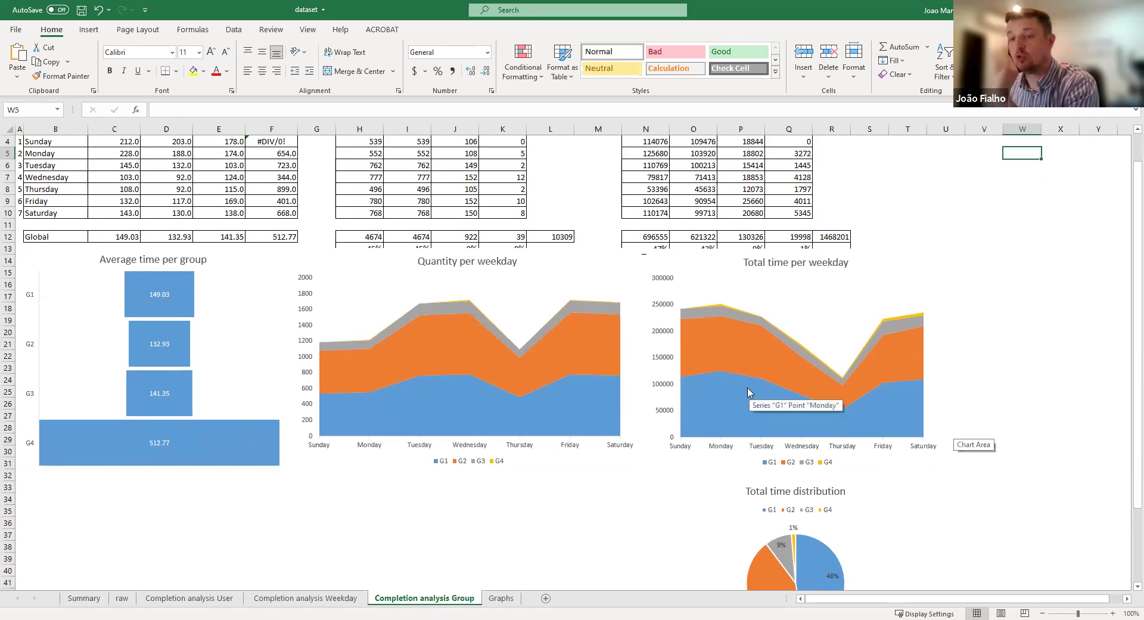
scroll(796, 557, down, 2)
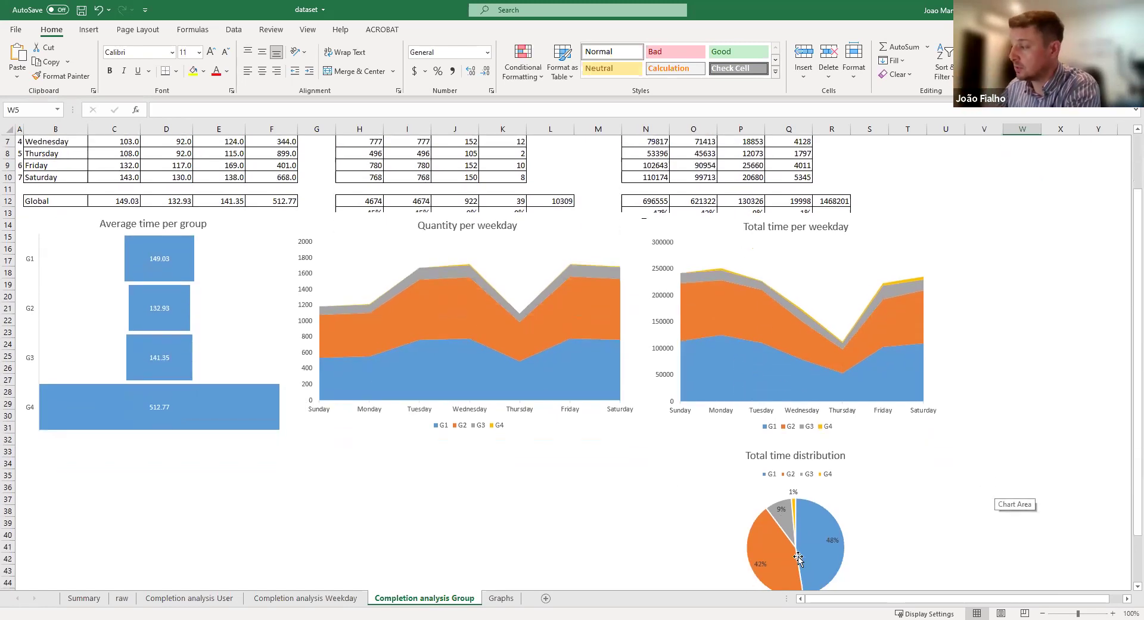
scroll(798, 560, down, 1)
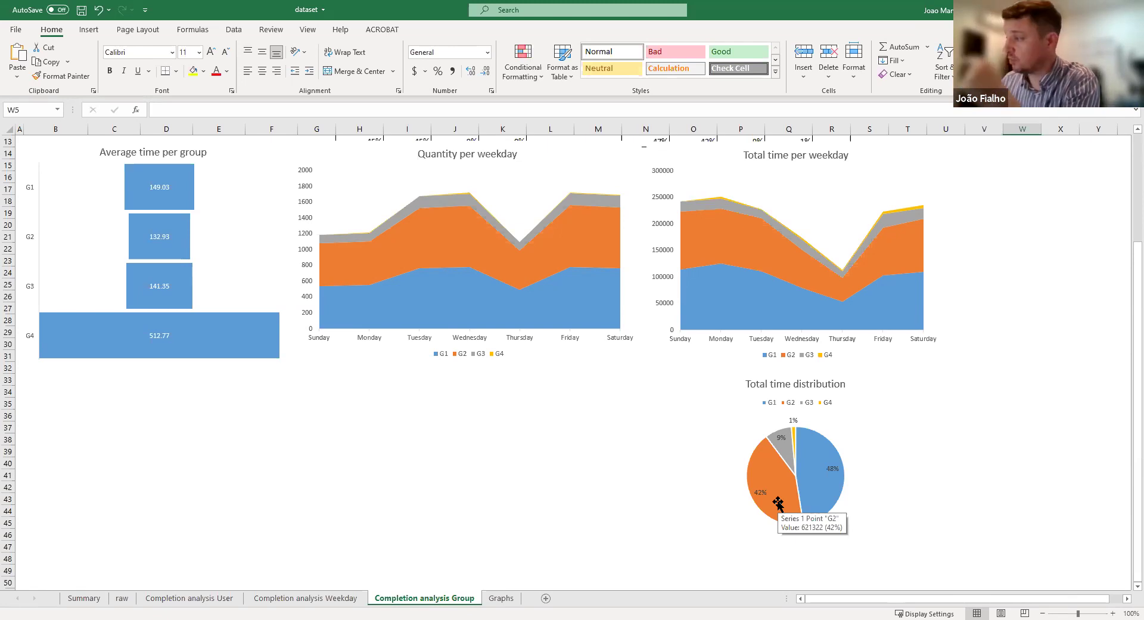
mouse_move(773, 493)
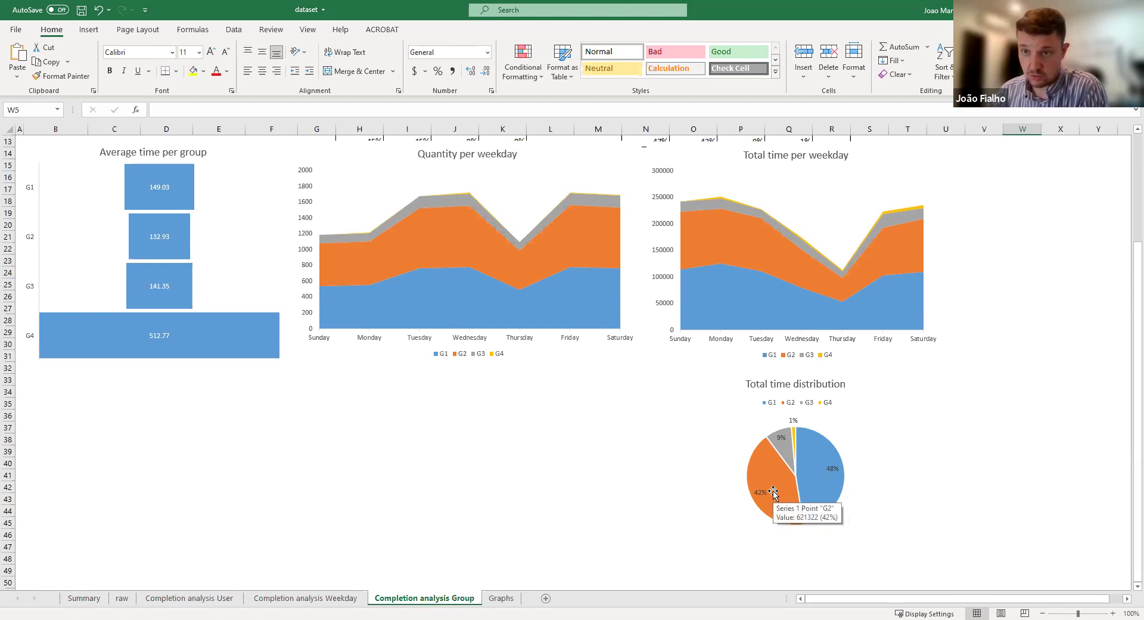
- On the Graphs sheet, set the group selector of the User performance per Group chart to G1
click(501, 597)
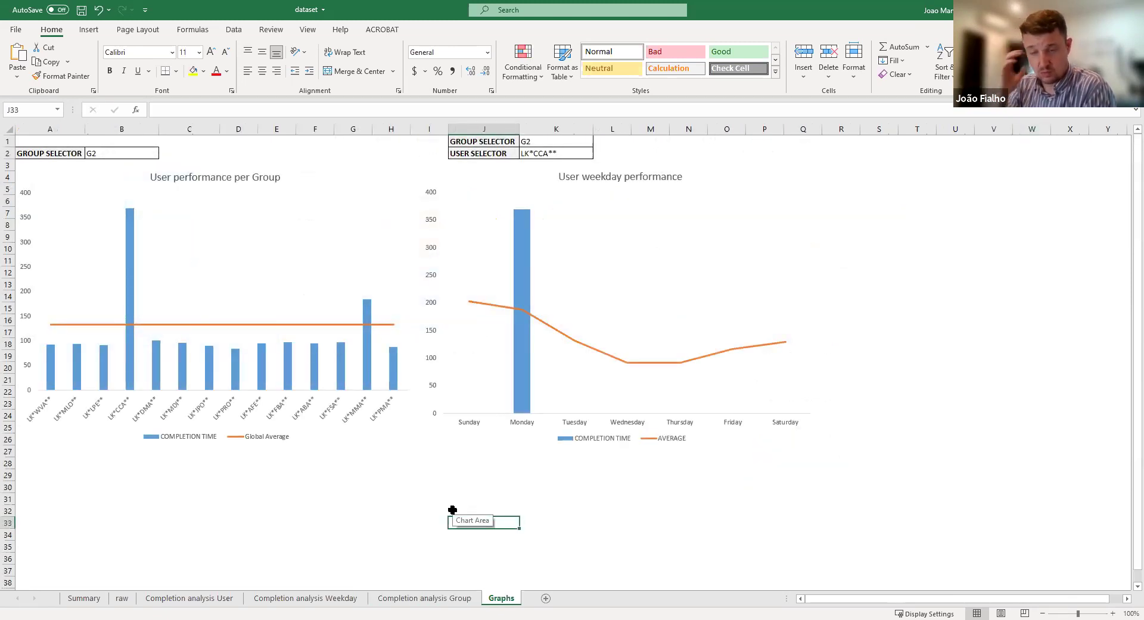
click(425, 597)
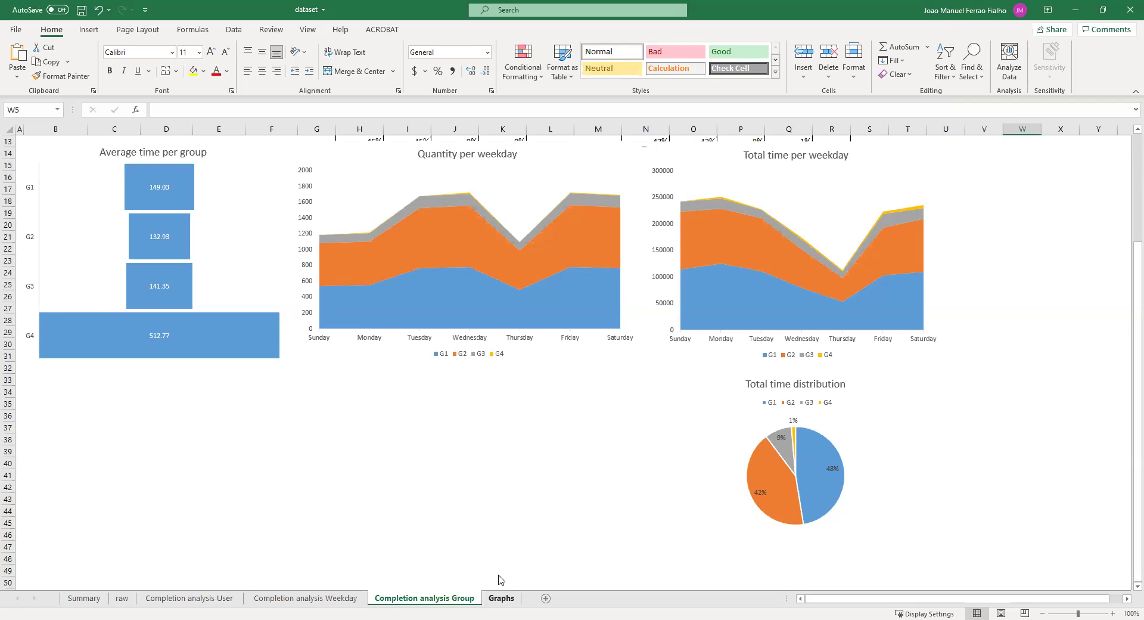
click(502, 597)
click(122, 153)
click(164, 154)
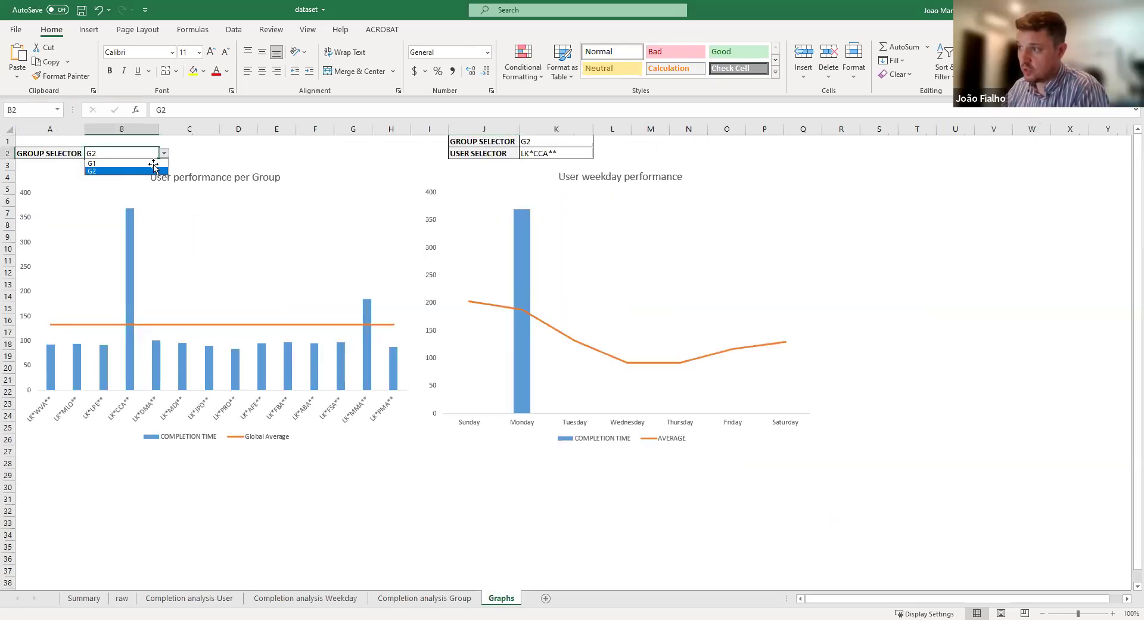
click(119, 163)
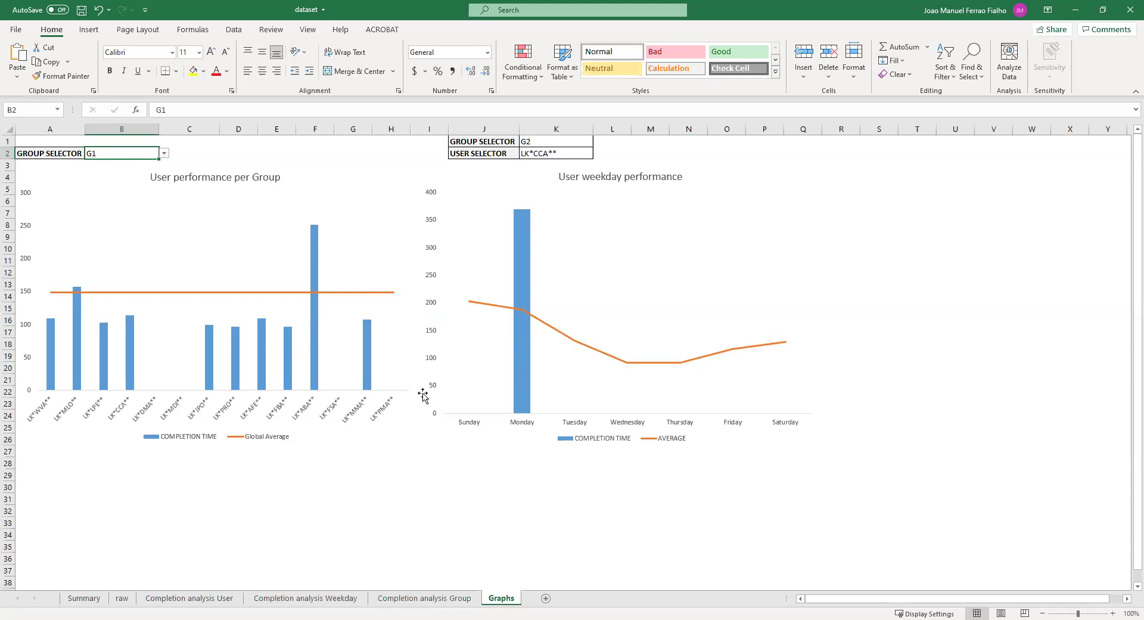
- Compare the charts on the Completion analysis Group and Completion analysis Weekday sheets with those on the Graphs sheet
click(420, 598)
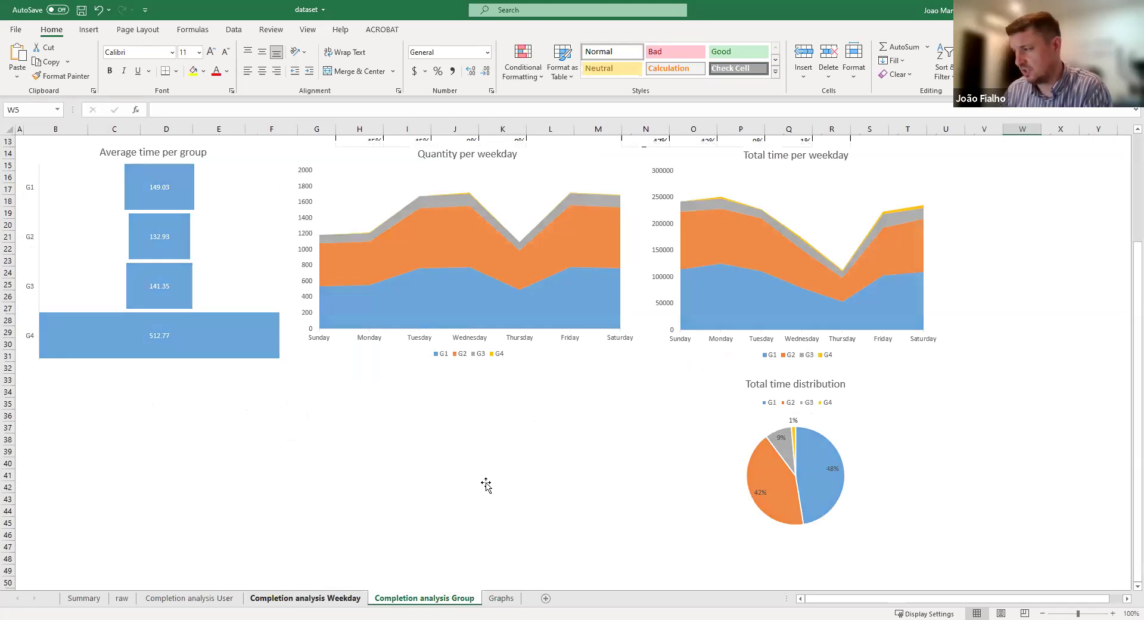
key(ctrl+Page_Up)
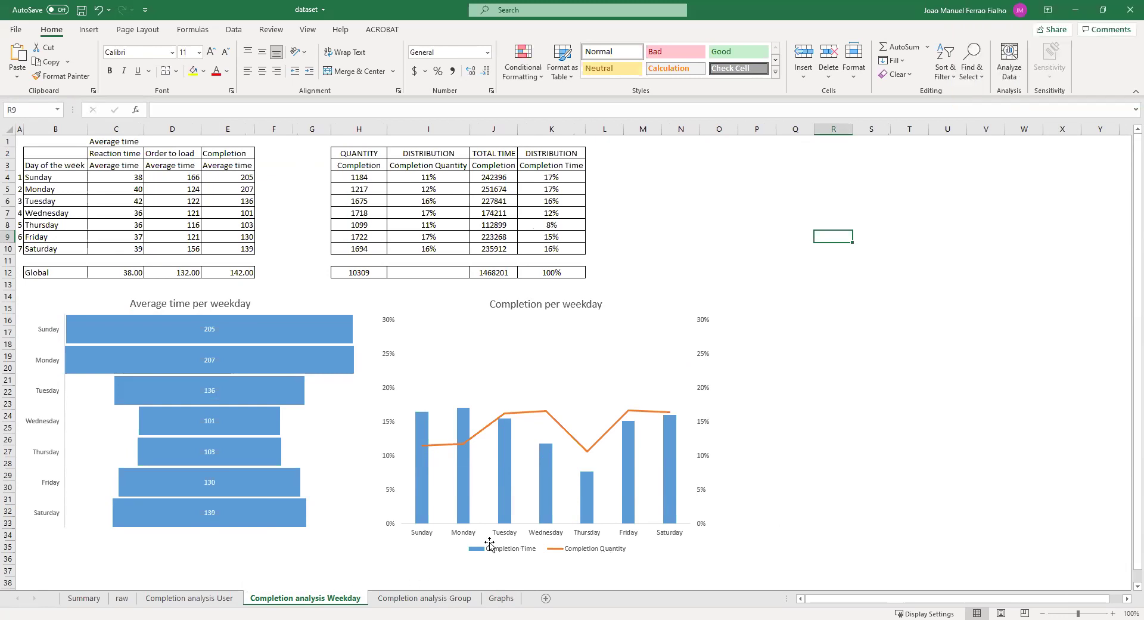
mouse_move(597, 499)
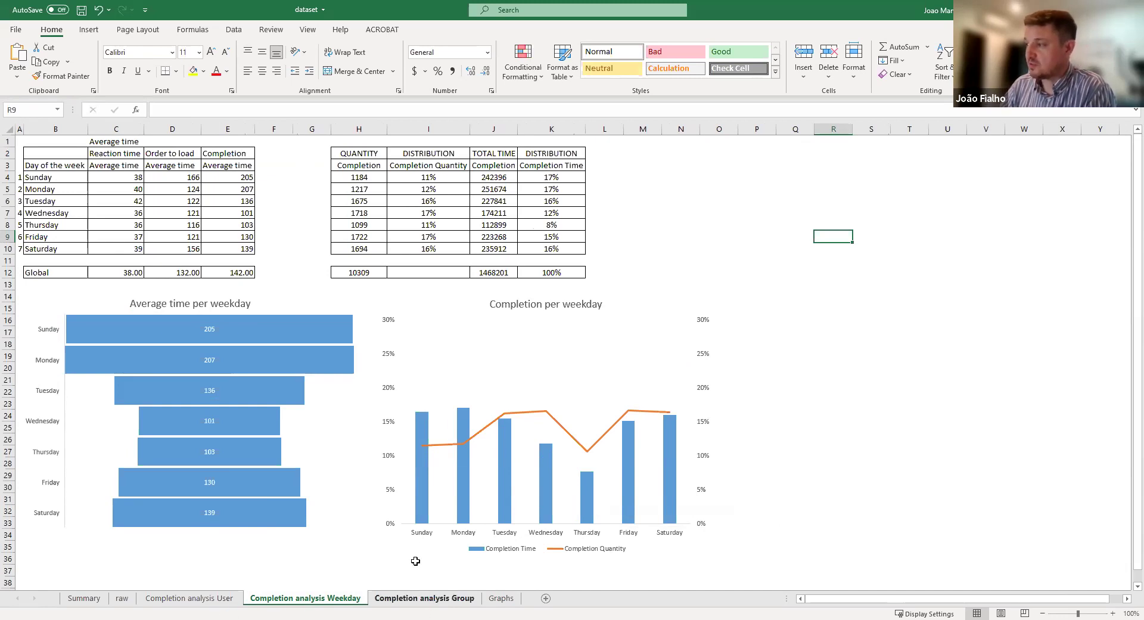
key(ctrl+Page_Down)
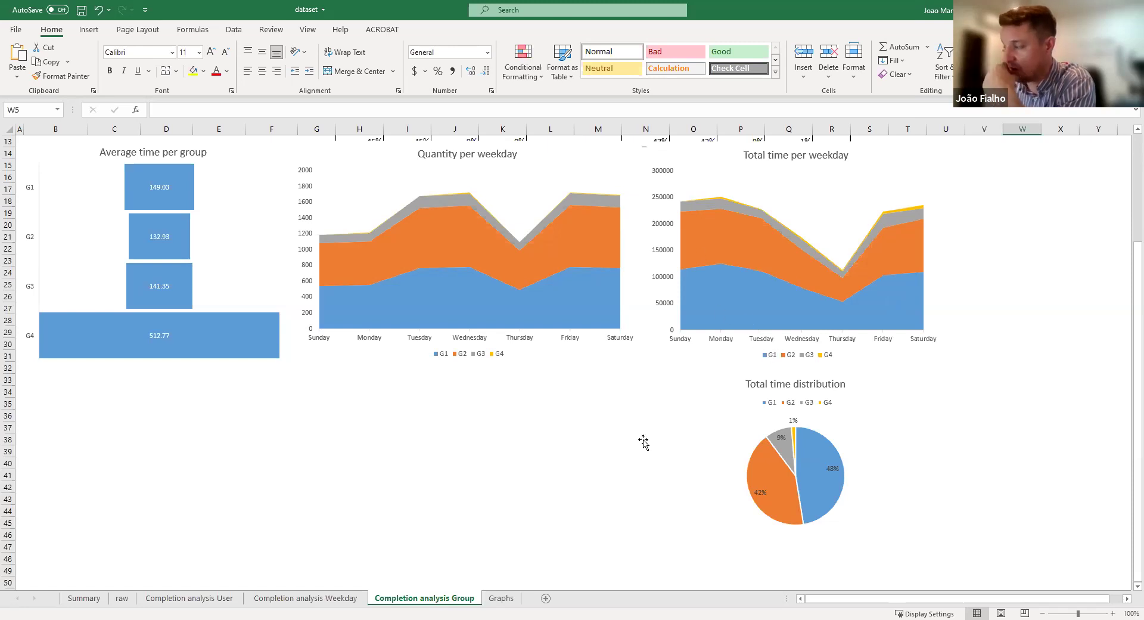
click(501, 597)
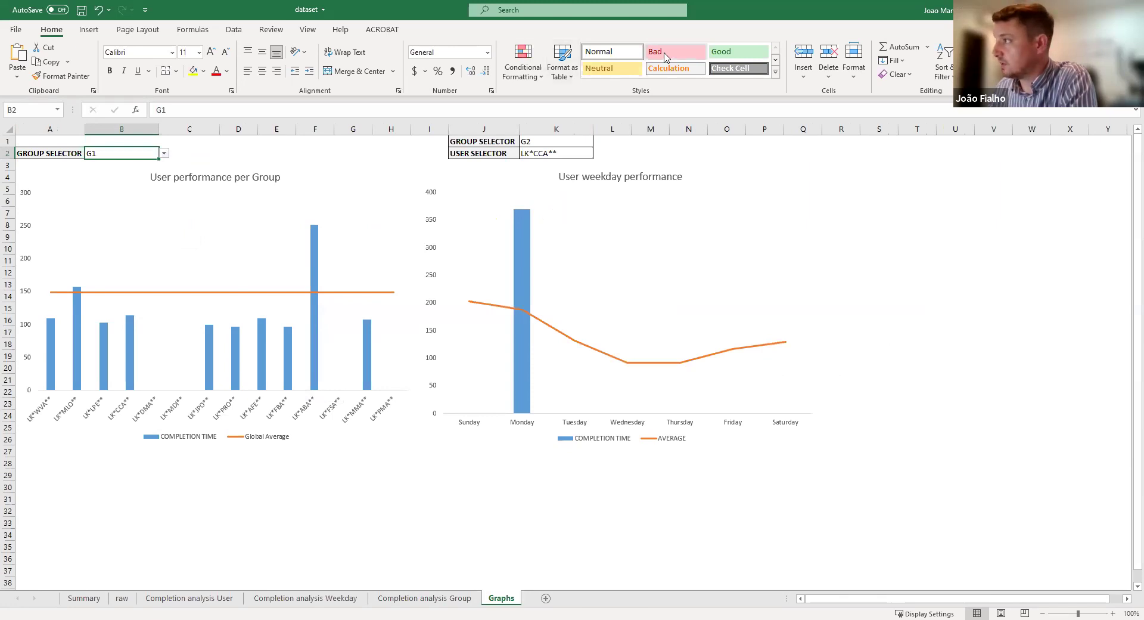
click(425, 597)
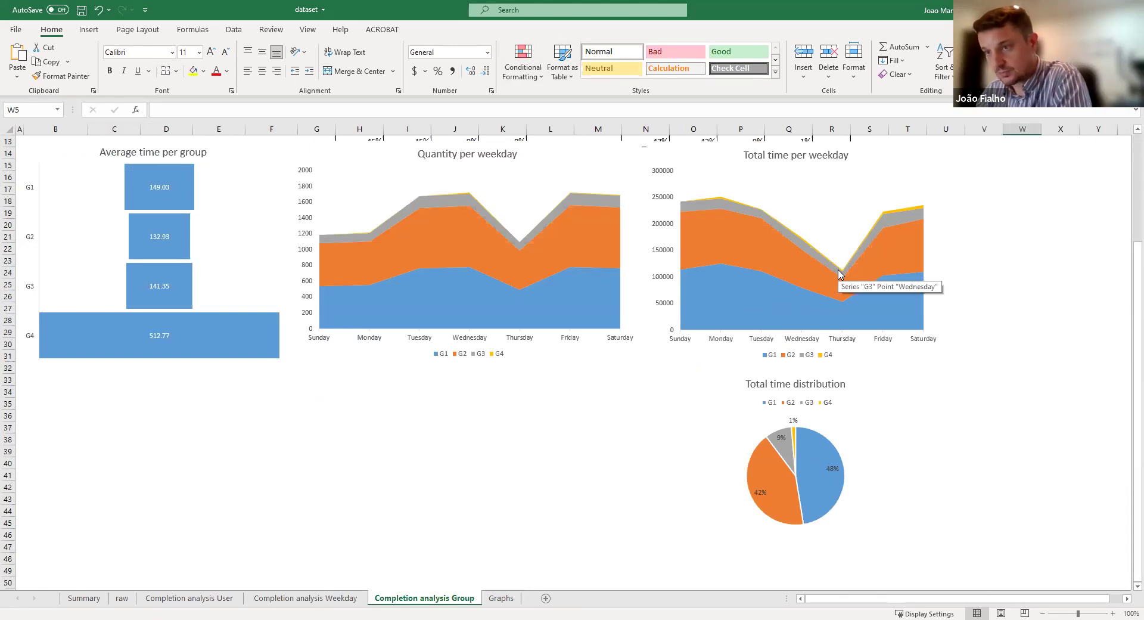
click(311, 599)
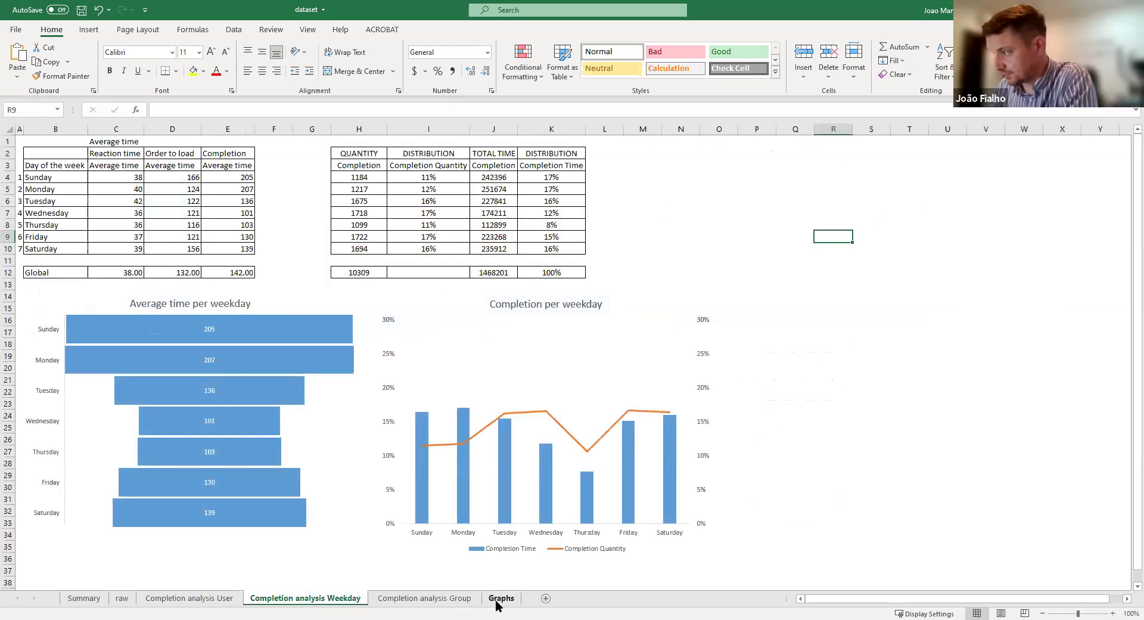
- On the Graphs sheet, set the User weekday performance chart's user selector to LK*MDI**, LK*PRO** and LK*FSA** in turn
click(499, 598)
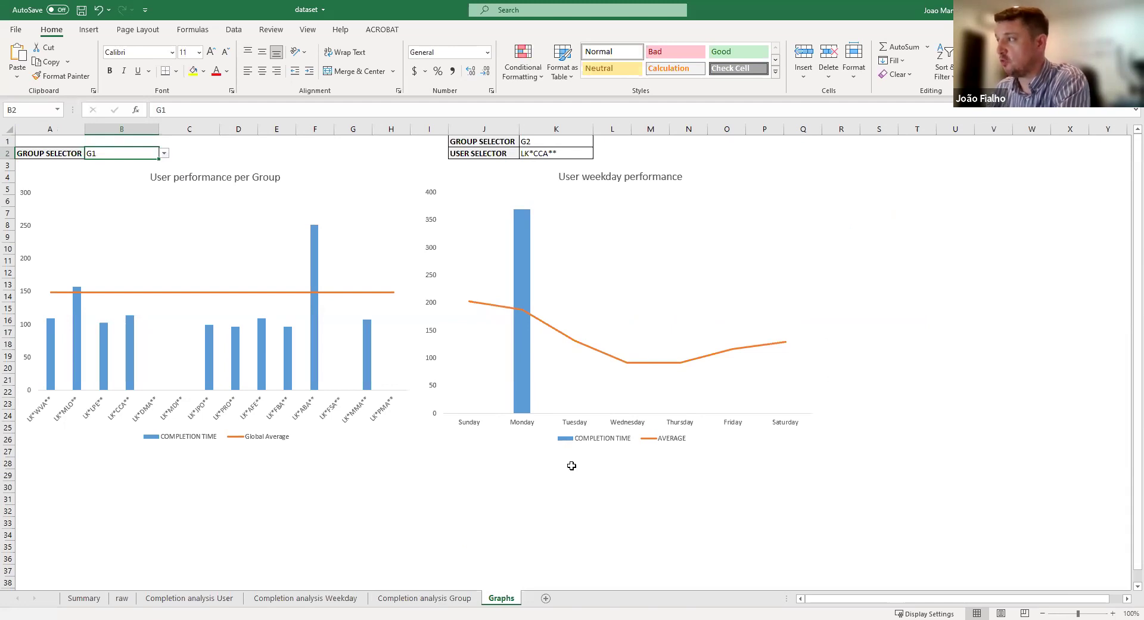
click(575, 142)
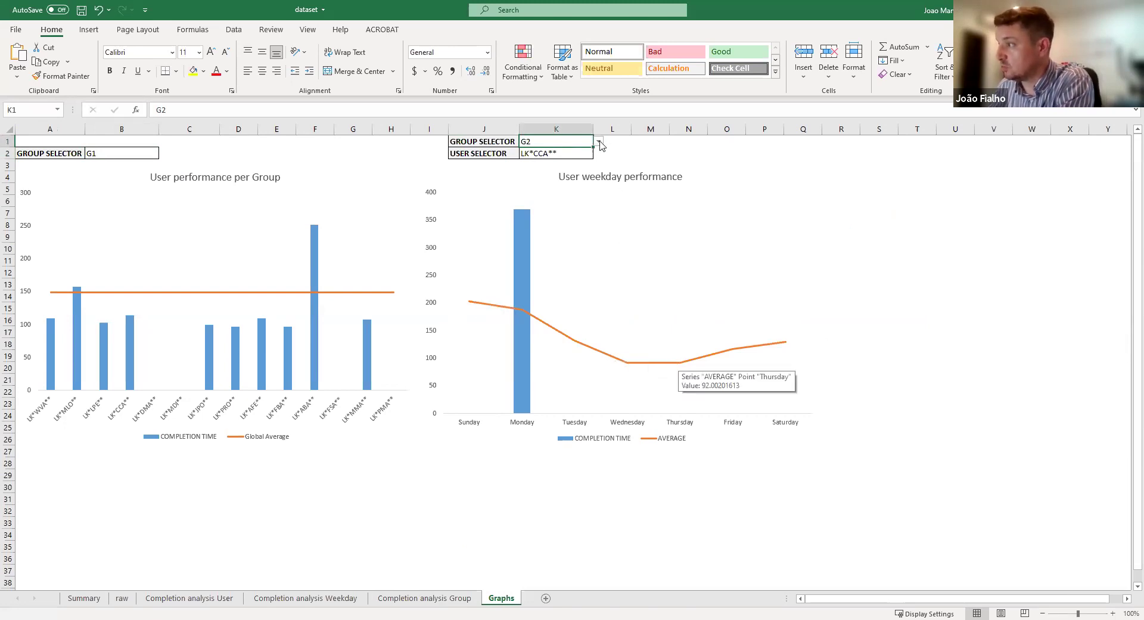
key(ctrl+z)
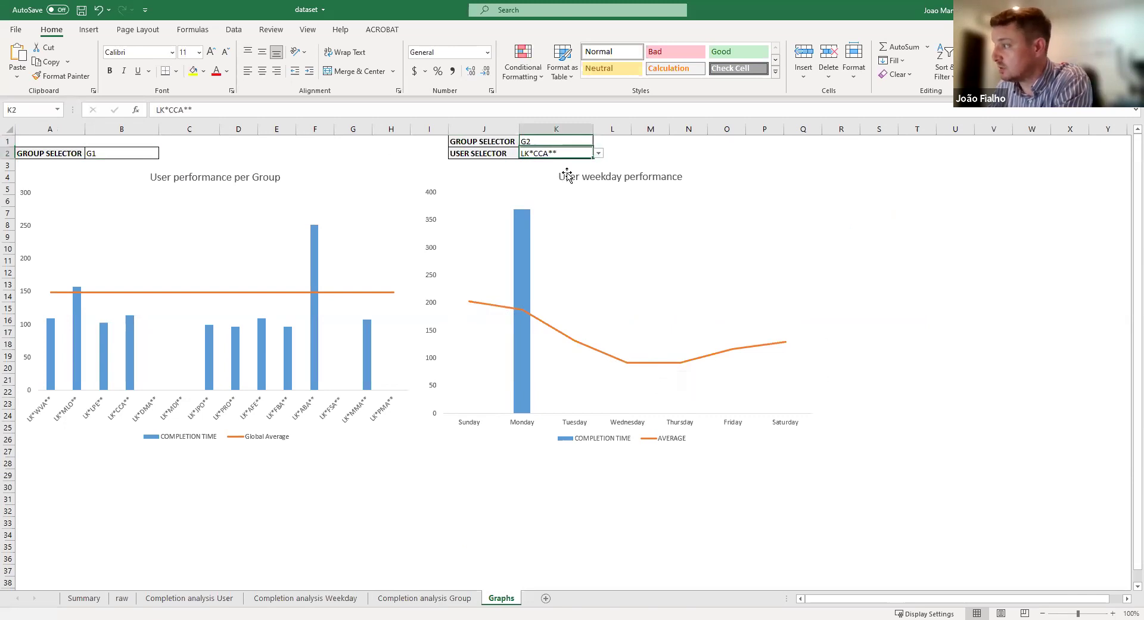
click(599, 153)
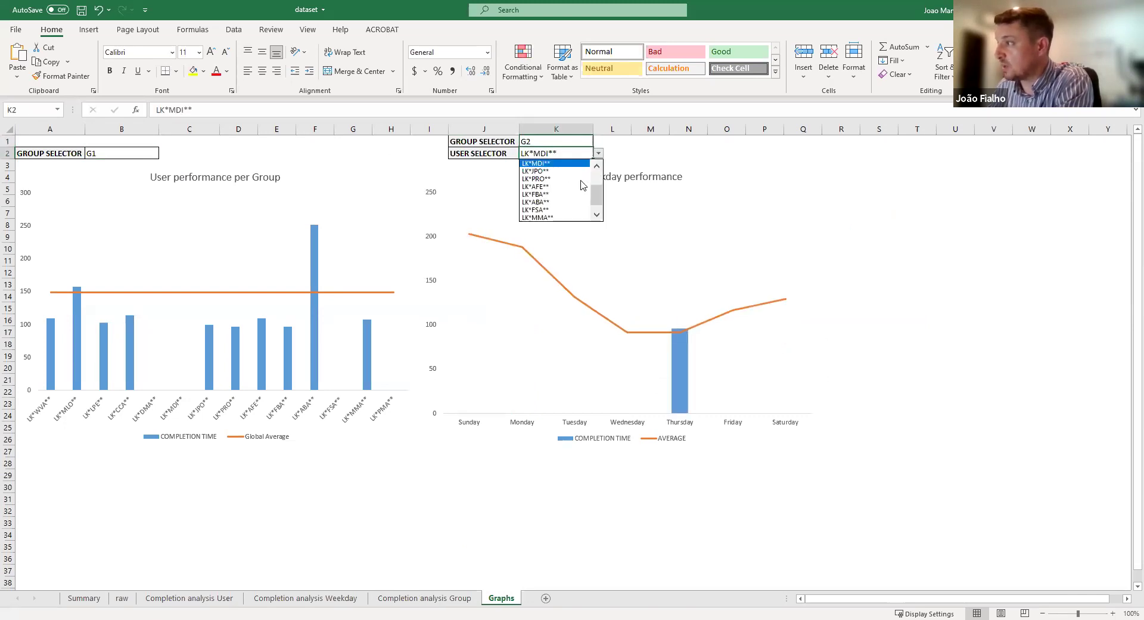
click(554, 178)
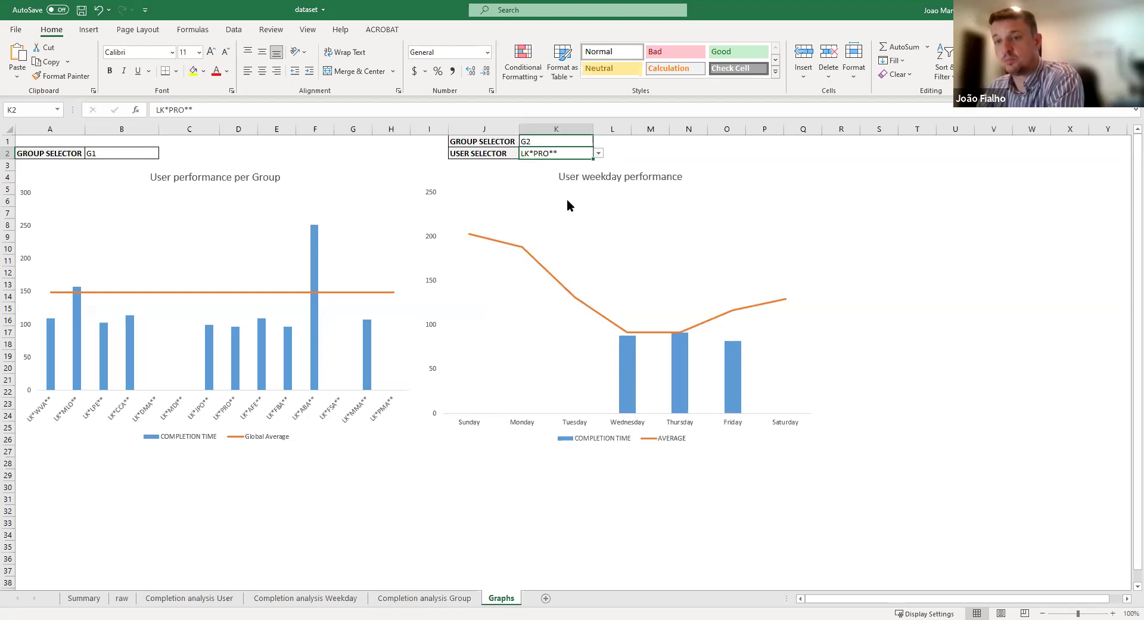
key(ctrl+z)
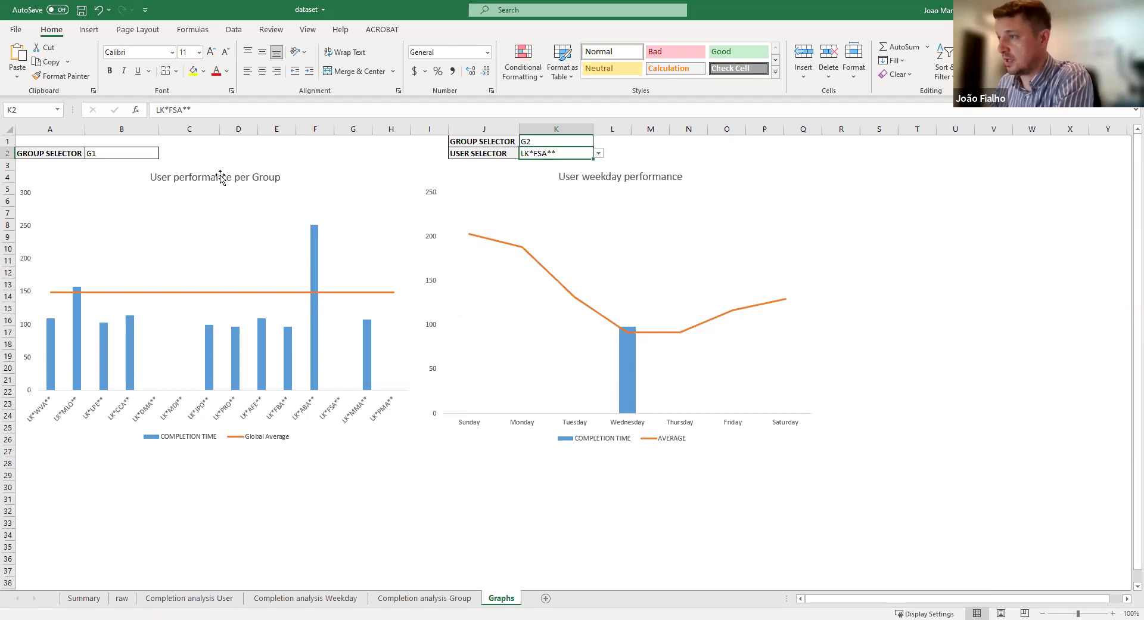
- Set the group selector of the User performance per Group chart to G2 and inspect the bar for LK*CCA**
click(132, 155)
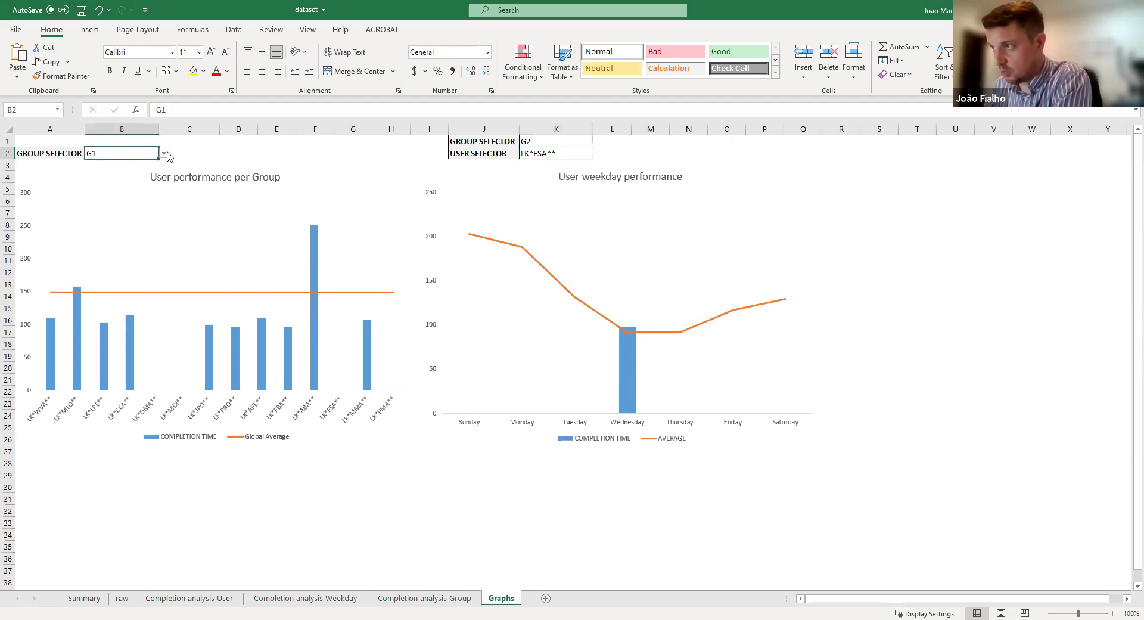
click(164, 154)
click(145, 172)
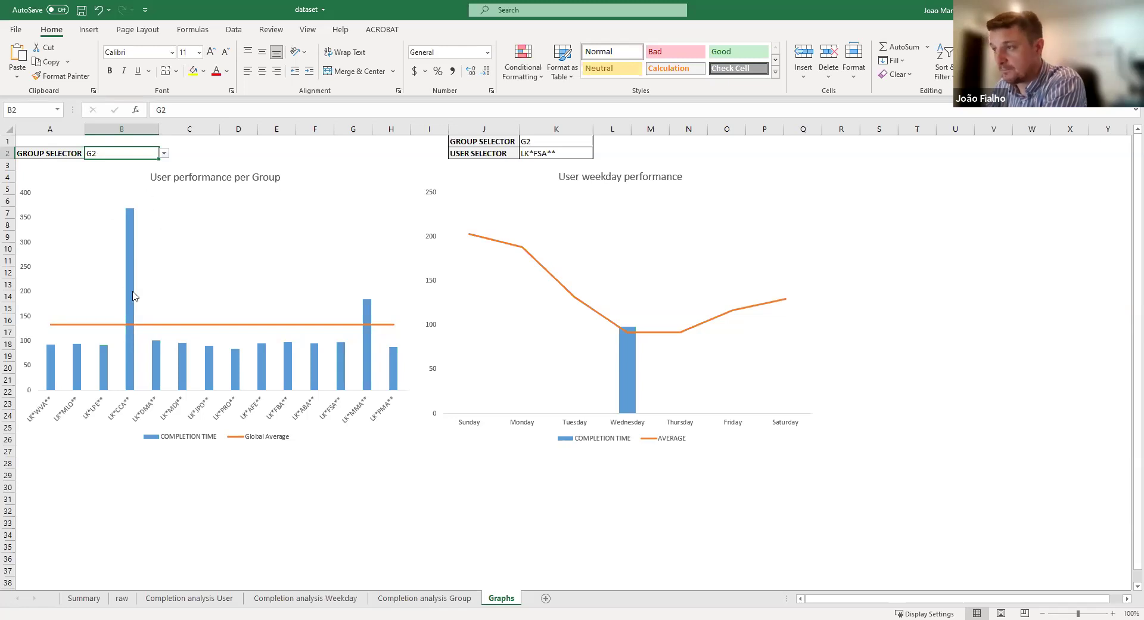
mouse_move(131, 306)
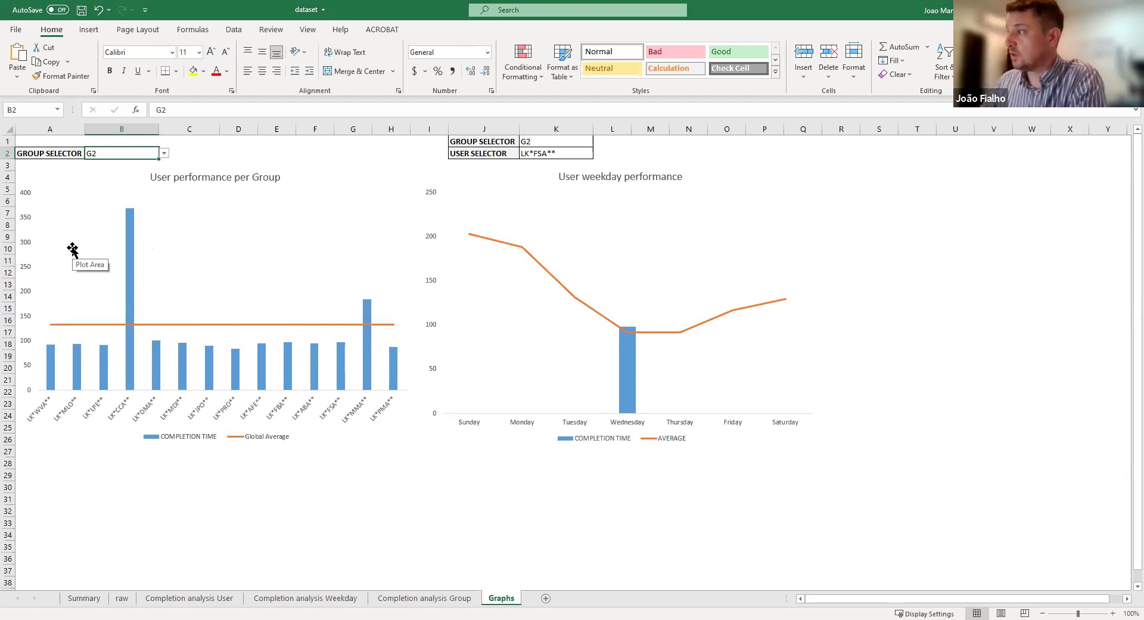
- Set the User weekday performance chart's user selector to LK*CCA** and inspect the Monday completion time
click(543, 143)
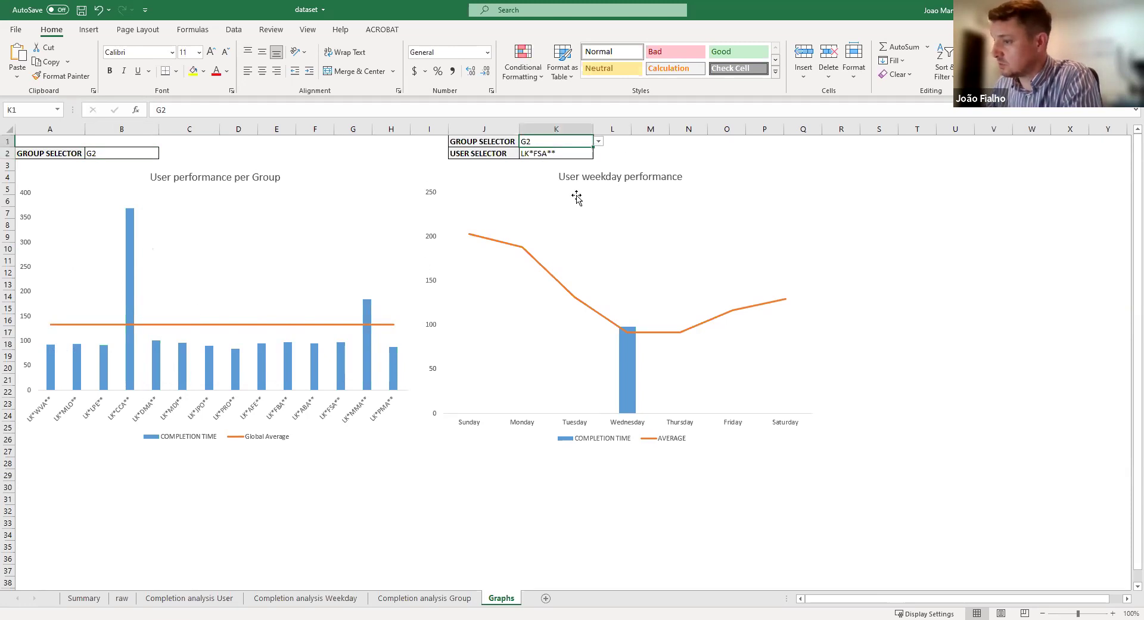
click(581, 156)
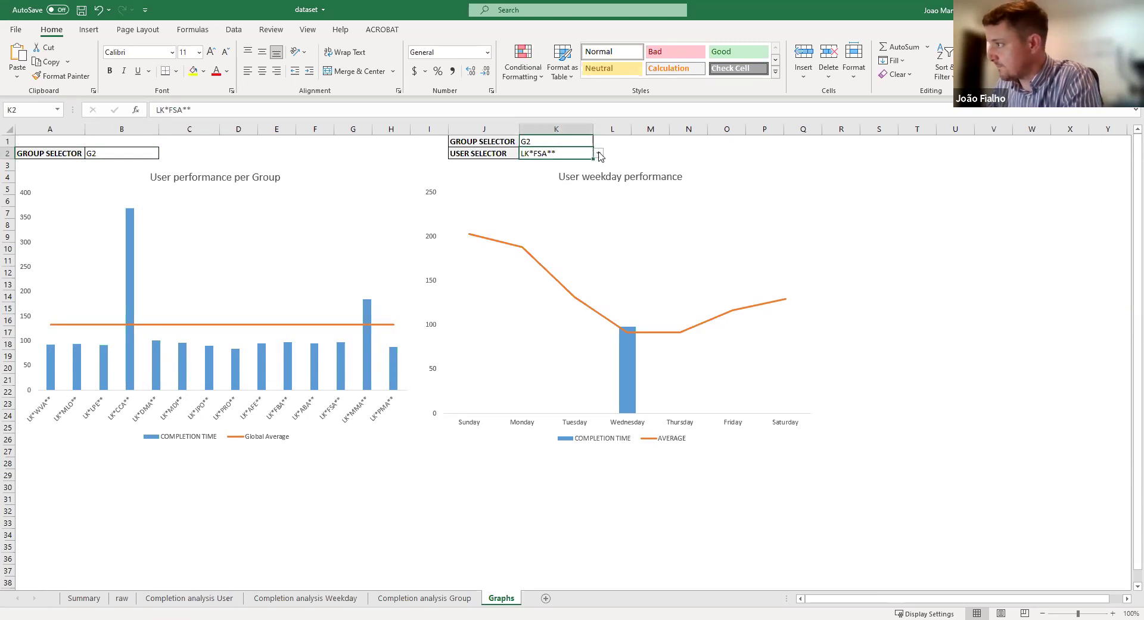
click(598, 154)
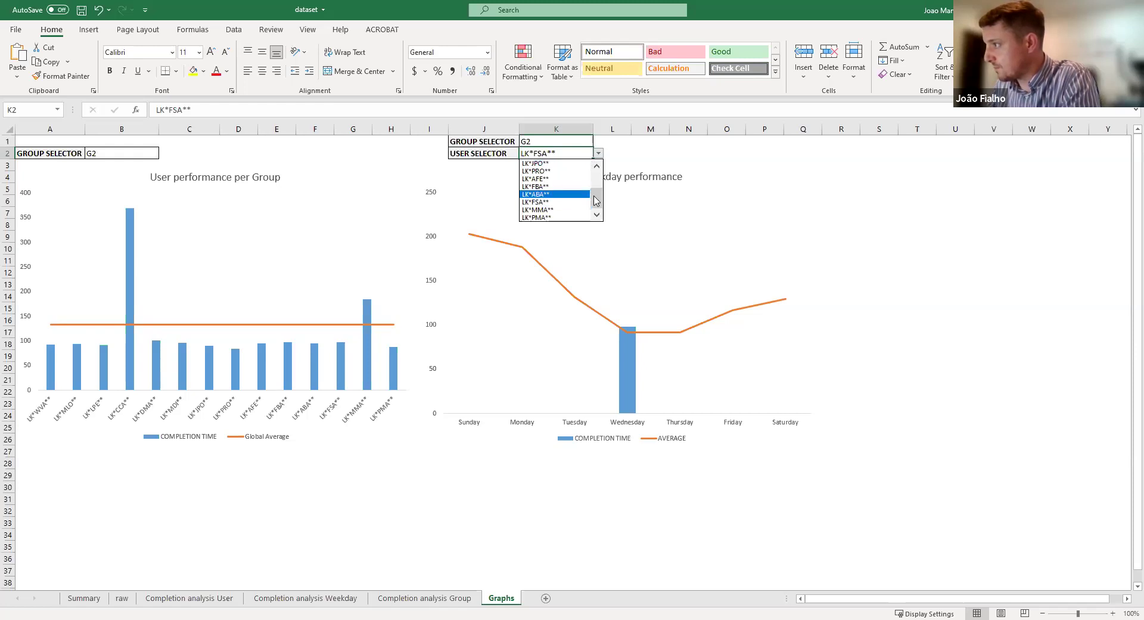
scroll(563, 202, up, 2)
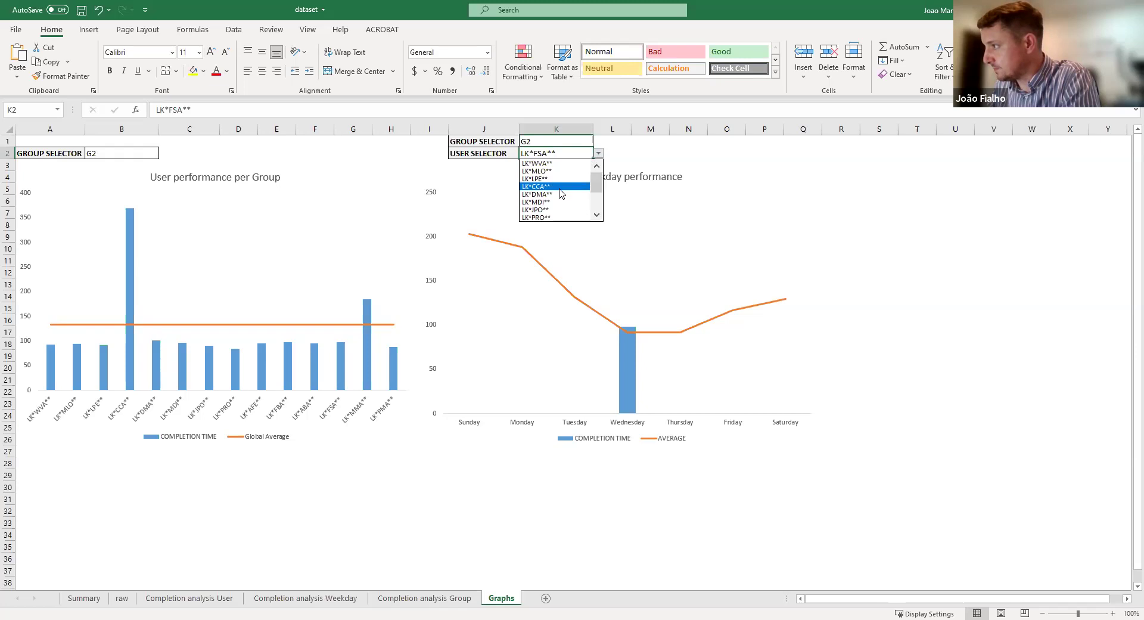
click(560, 186)
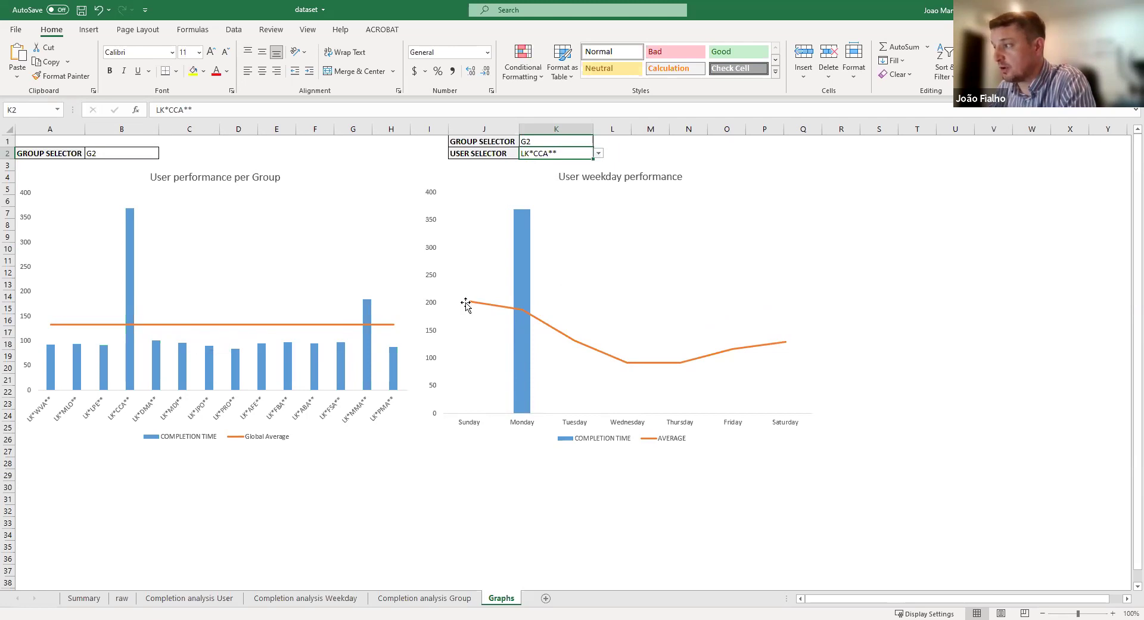
mouse_move(531, 325)
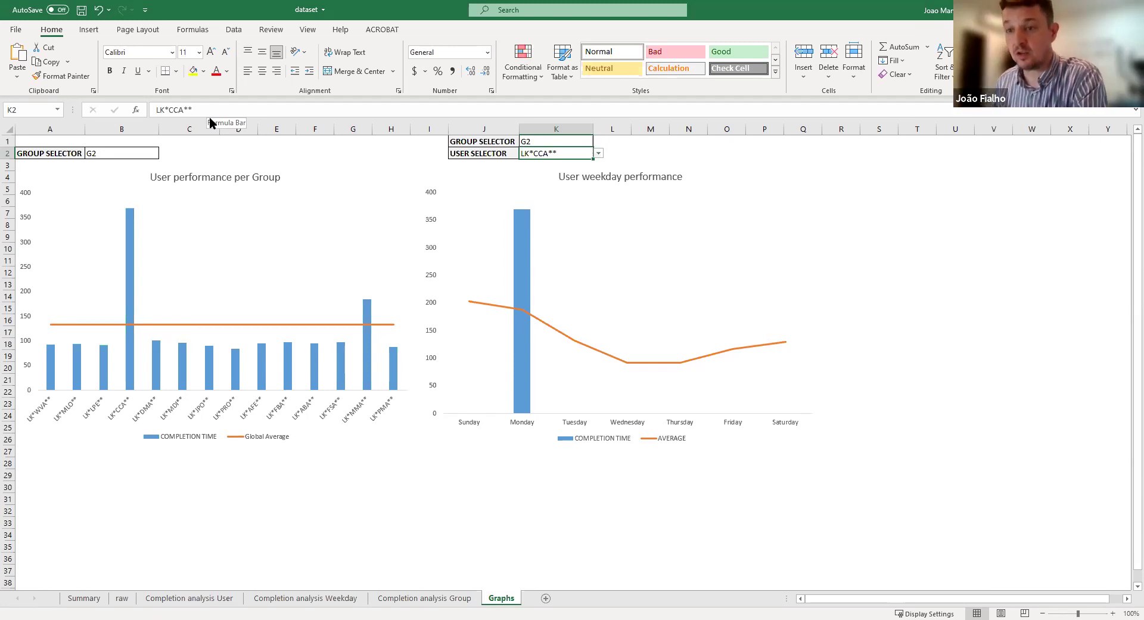
- Add filters to the header row of the data on the raw sheet
click(122, 598)
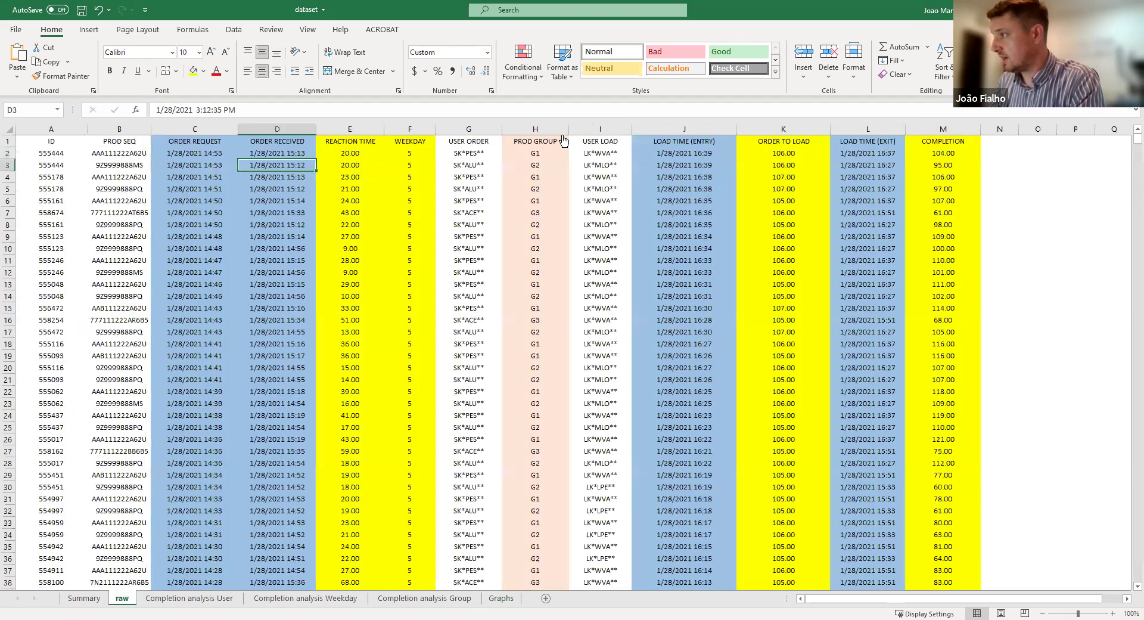
key(ctrl+z)
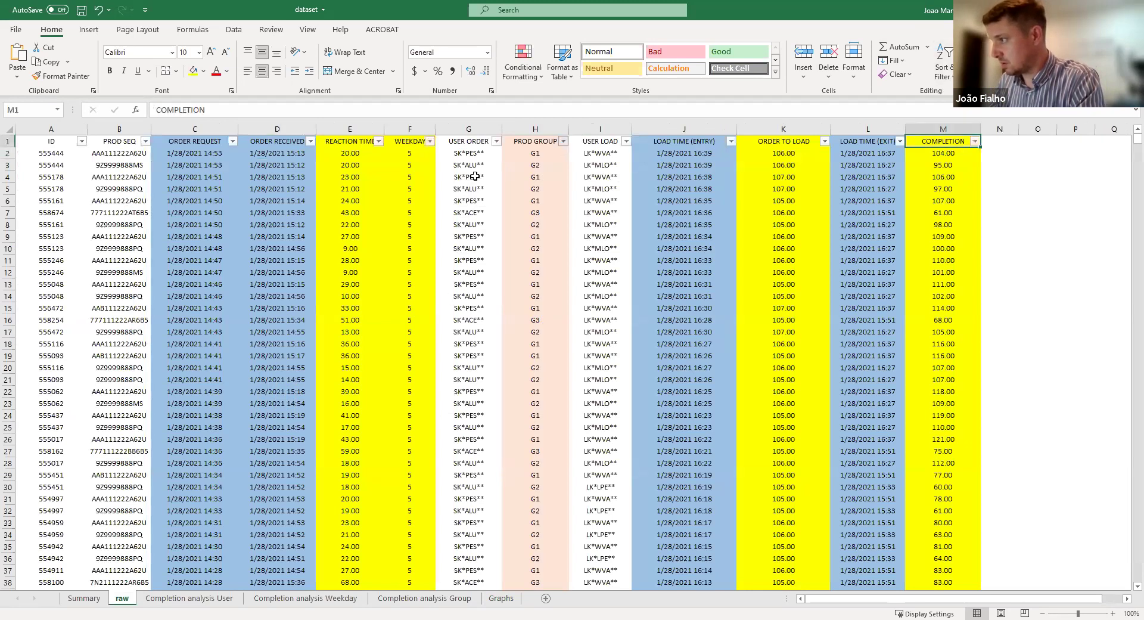
- Filter the raw data to product group G2 and load user LK*CCA**
click(564, 141)
text(G2)
key(Return)
click(627, 141)
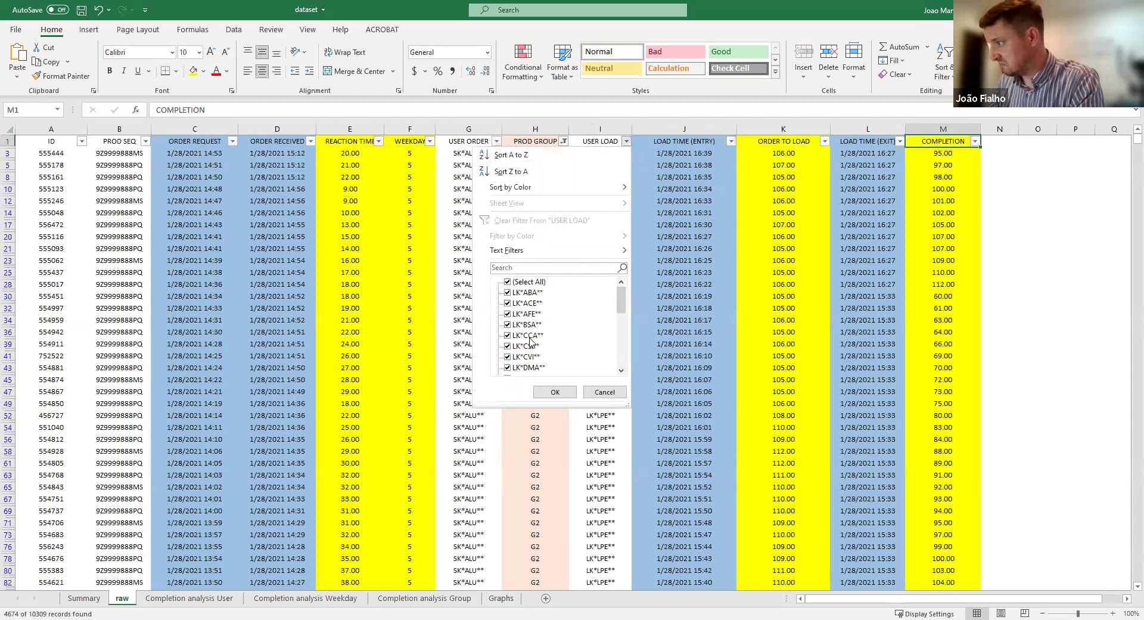
click(510, 282)
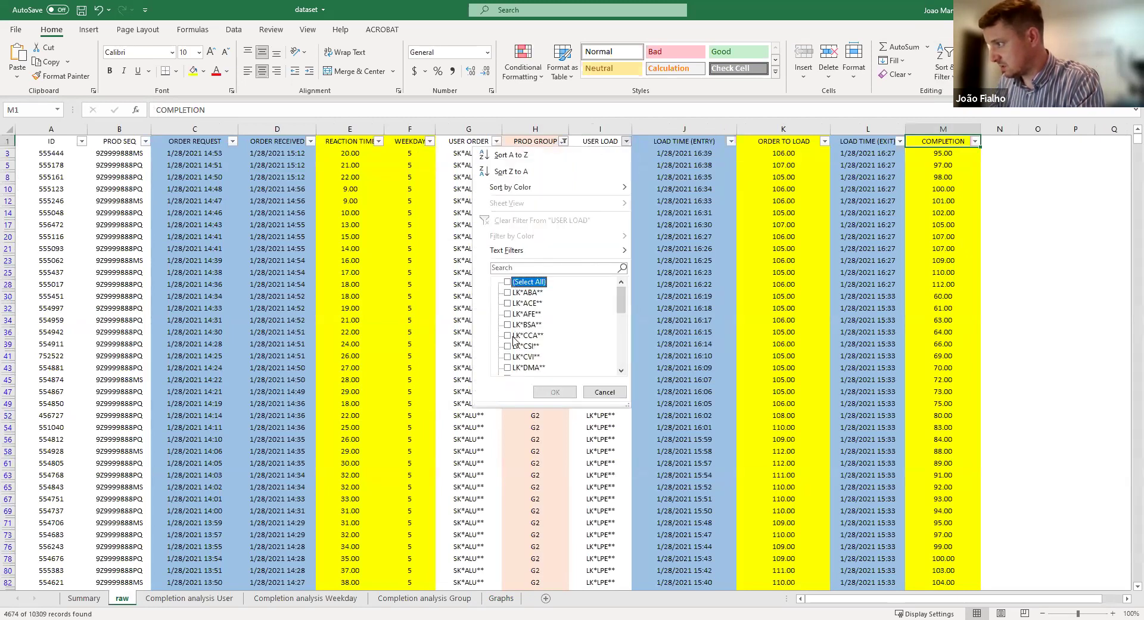
click(507, 336)
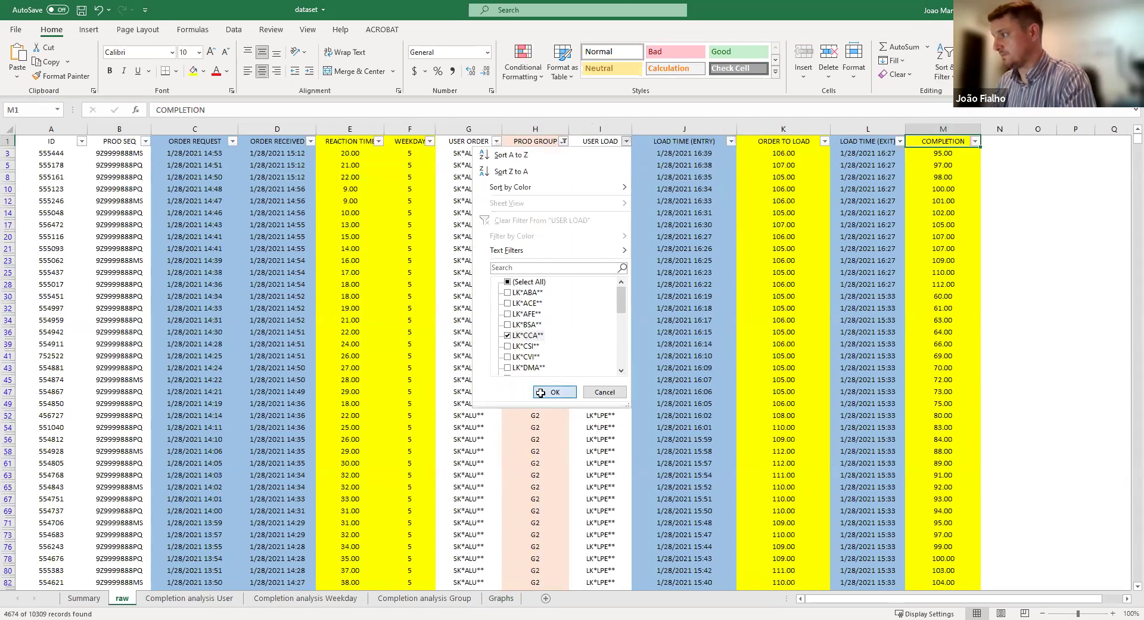
click(540, 393)
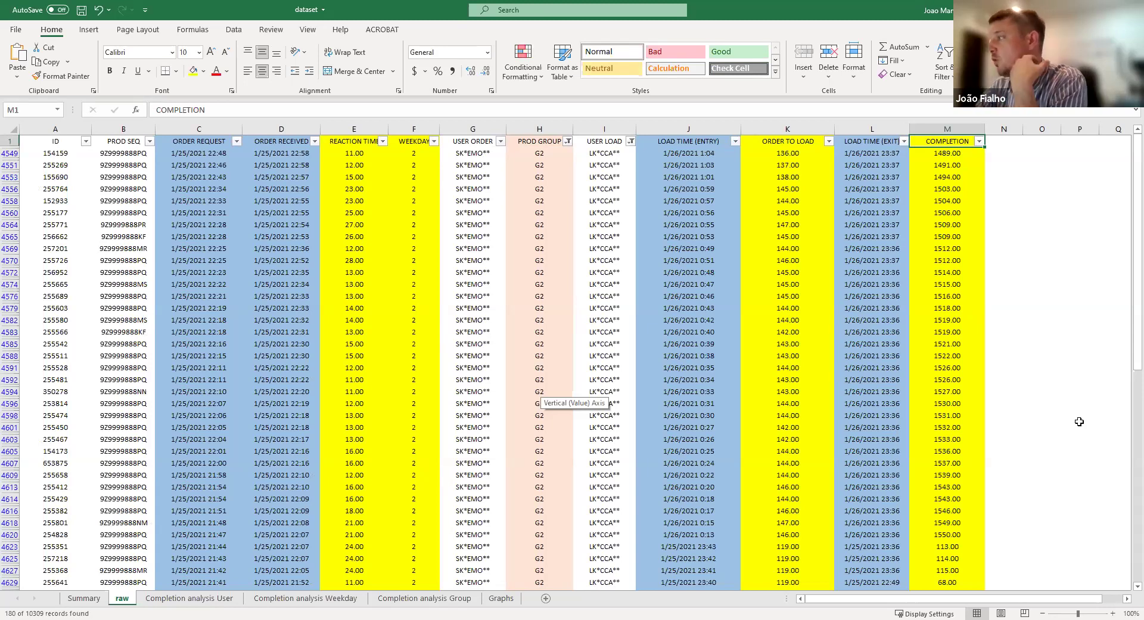
- Select the unusually high COMPLETION values from row 4549 to row 4620 to check their average and count
key(Down)
key(Down)
key(Down)
key(Down)
key(Down)
key(Down)
key(Down)
key(Down)
key(Down)
key(Up)
key(Up)
key(Up)
key(Up)
key(Up)
key(Up)
key(Up)
key(Up)
key(shift+Down)
key(shift+Down)
key(shift+Down)
key(shift+Down)
key(shift+Down)
key(shift+Down)
key(shift+Down)
key(shift+Down)
key(shift+Down)
key(shift+Down)
key(shift+Down)
key(shift+Down)
key(shift+Down)
key(shift+Down)
key(shift+Down)
key(shift+Down)
key(shift+Down)
key(shift+Down)
key(shift+Down)
key(shift+Down)
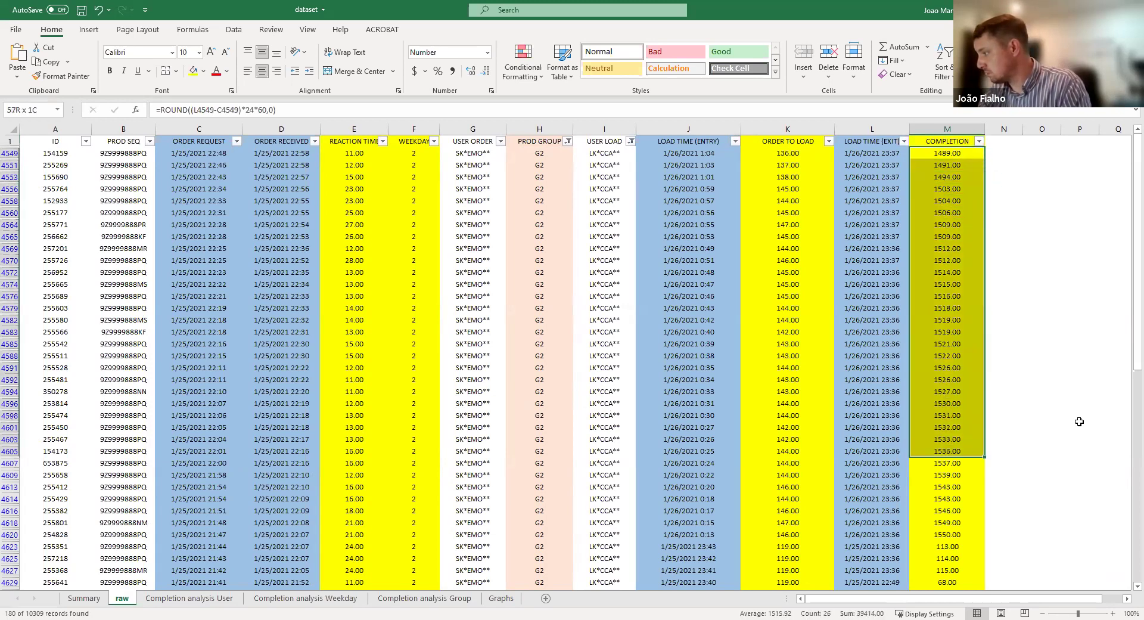
key(shift+Down)
key(shift+Down)
key(shift+Down)
key(shift+Down)
key(shift+Down)
key(shift+Down)
key(shift+Down)
key(shift+Down)
key(shift+Up)
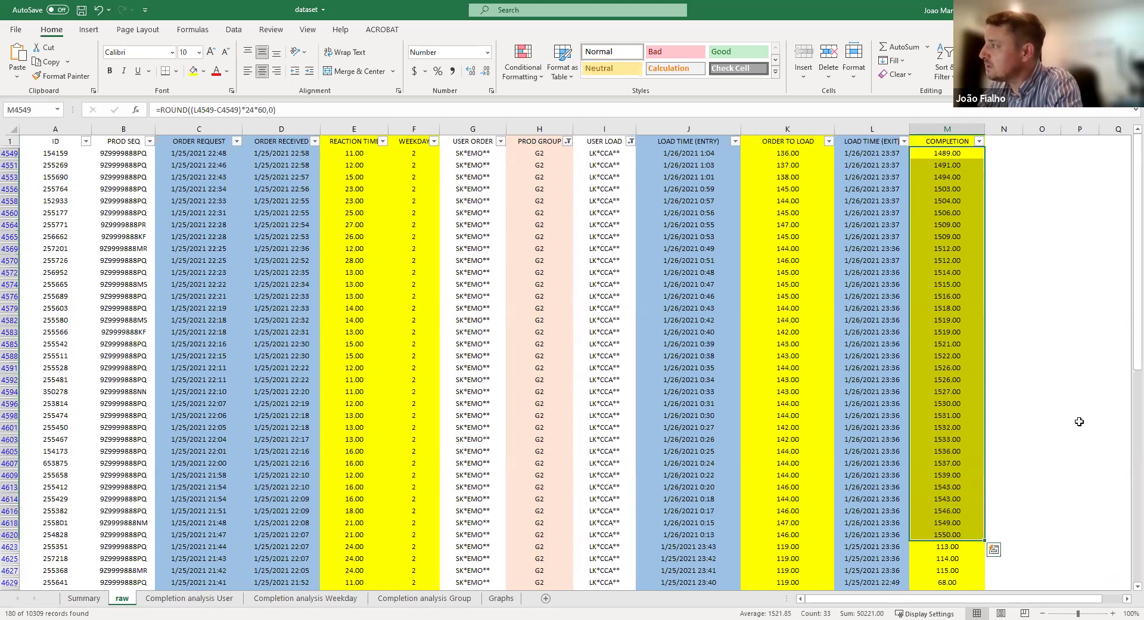
key(shift+BackSpace)
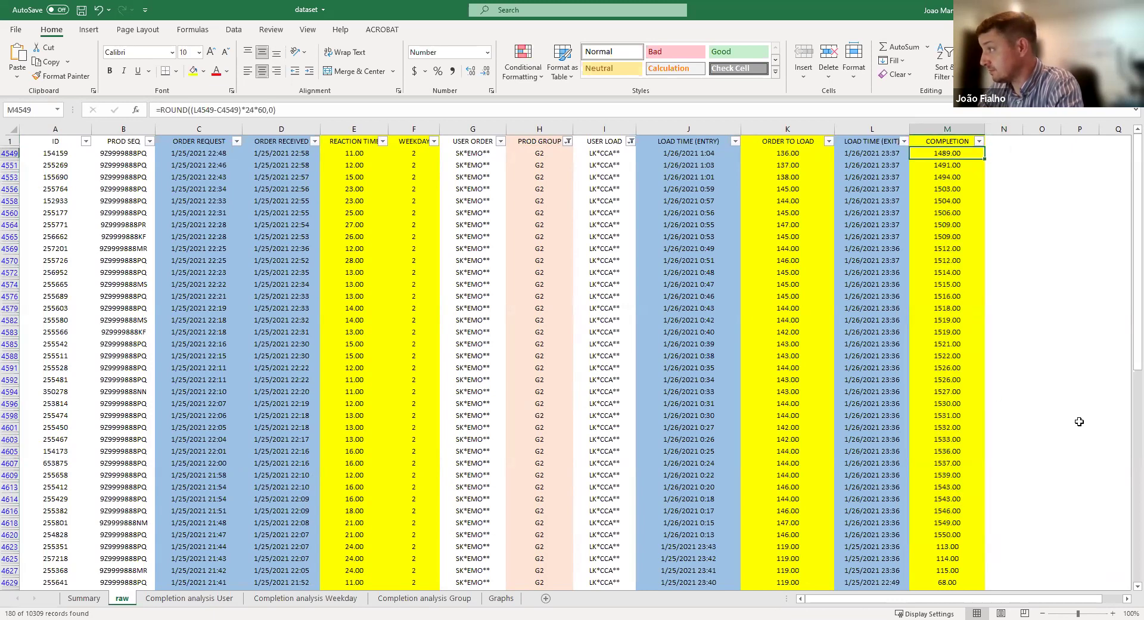
- Examine the COMPLETION column around rows 4620 to 4649, where the high values change to normal ones
key(Left)
key(Right)
key(Down)
key(Down)
key(Down)
key(Down)
key(Down)
key(Down)
key(Down)
key(Down)
key(Down)
key(Down)
key(Down)
key(Down)
key(Down)
key(Down)
key(Down)
key(Down)
key(Down)
key(Down)
key(Down)
key(Down)
key(Down)
key(Down)
key(Down)
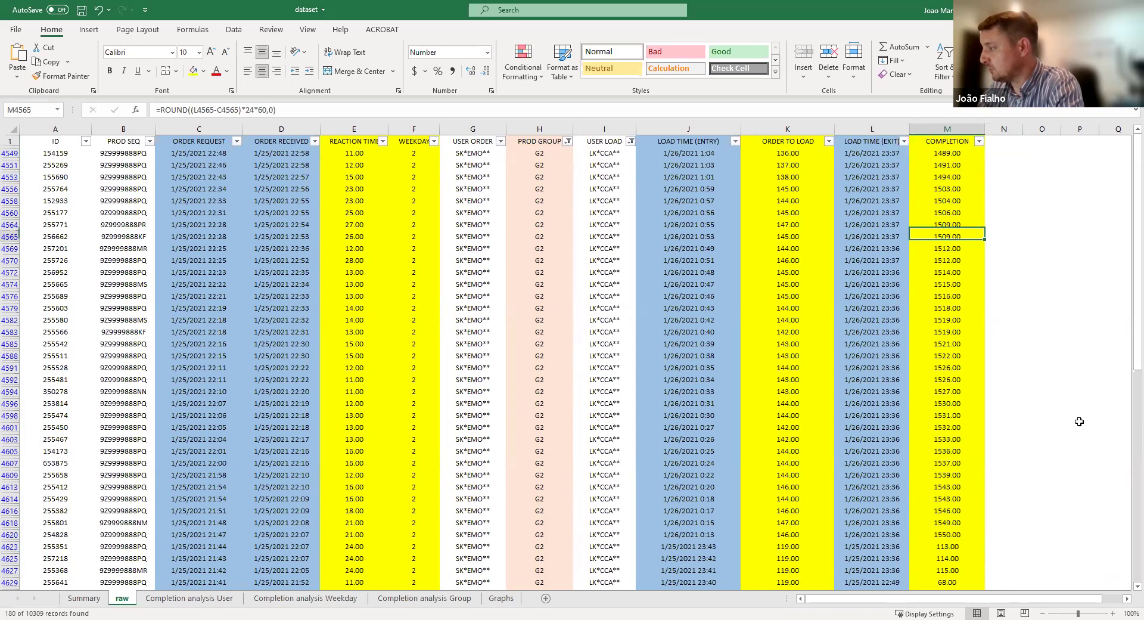
key(Down)
key(Down)
key(Down)
key(Down)
key(Down)
key(Down)
key(Down)
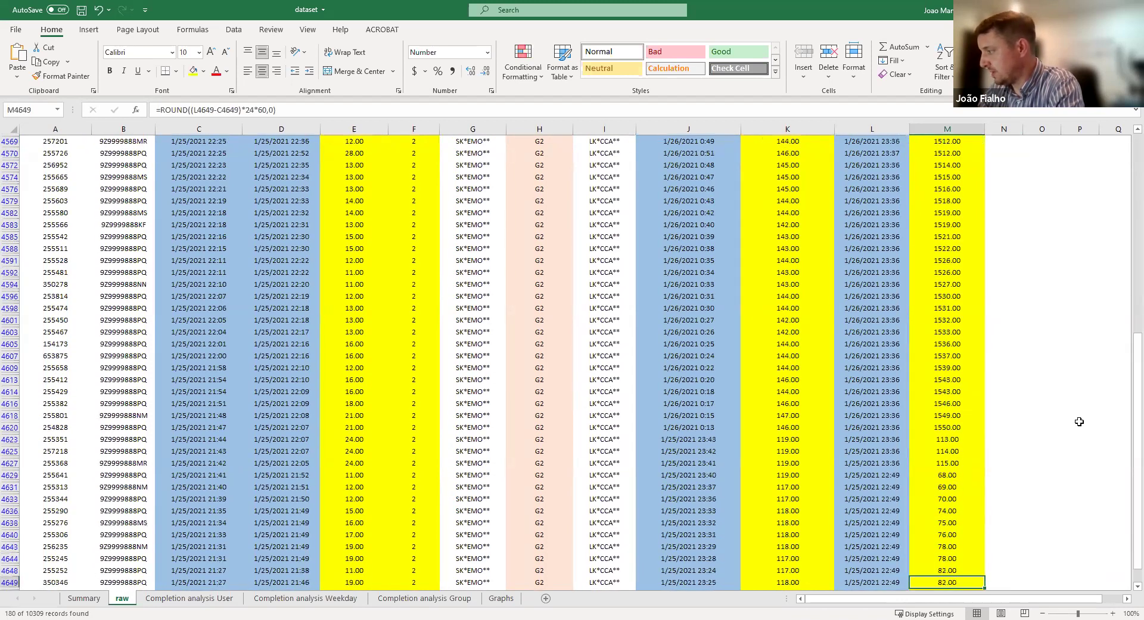
key(Up)
key(Up)
key(Up)
key(Up)
key(Up)
key(Up)
key(Up)
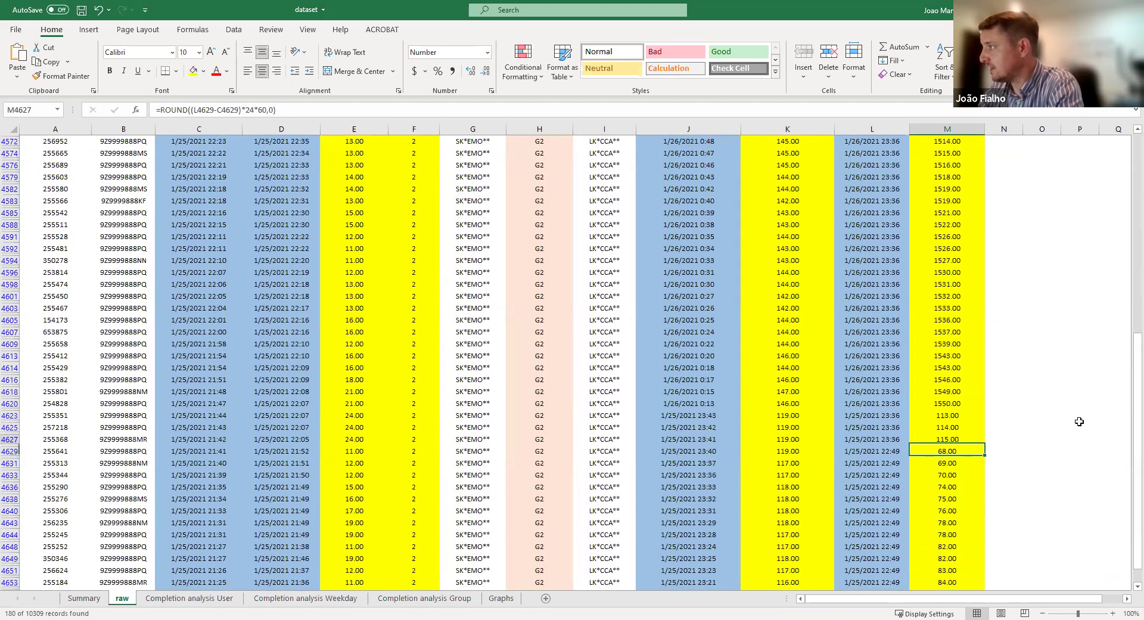
key(Up)
- Compare the LOAD TIME (ENTRY) and LOAD TIME (EXIT) timestamps of the order in row 4549
key(Left)
key(Page_Up)
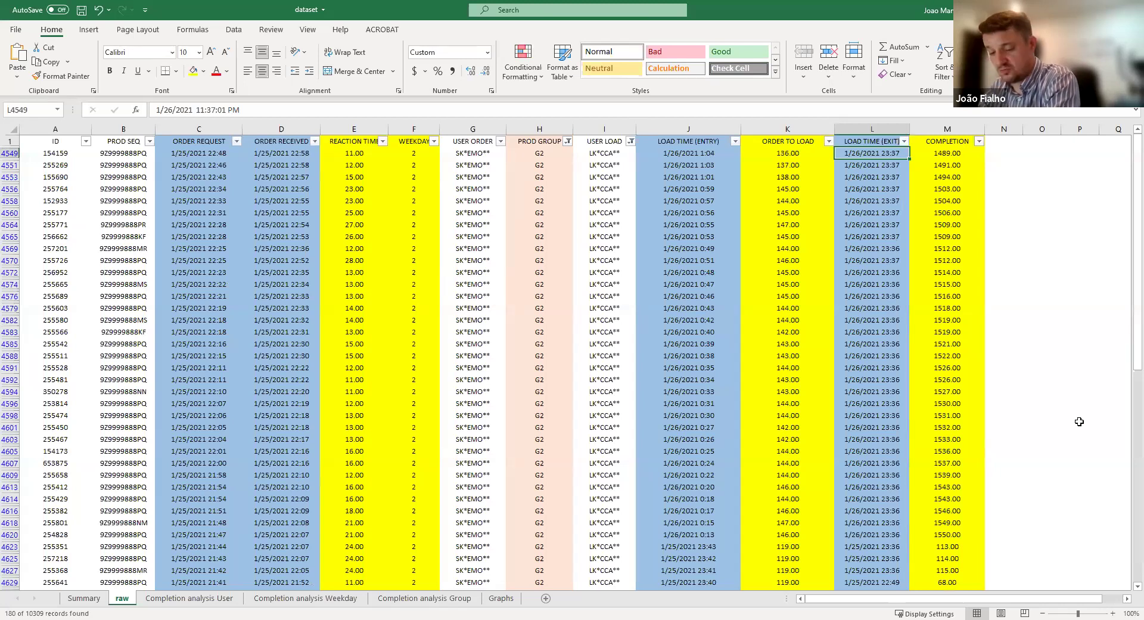
key(Right)
key(Left)
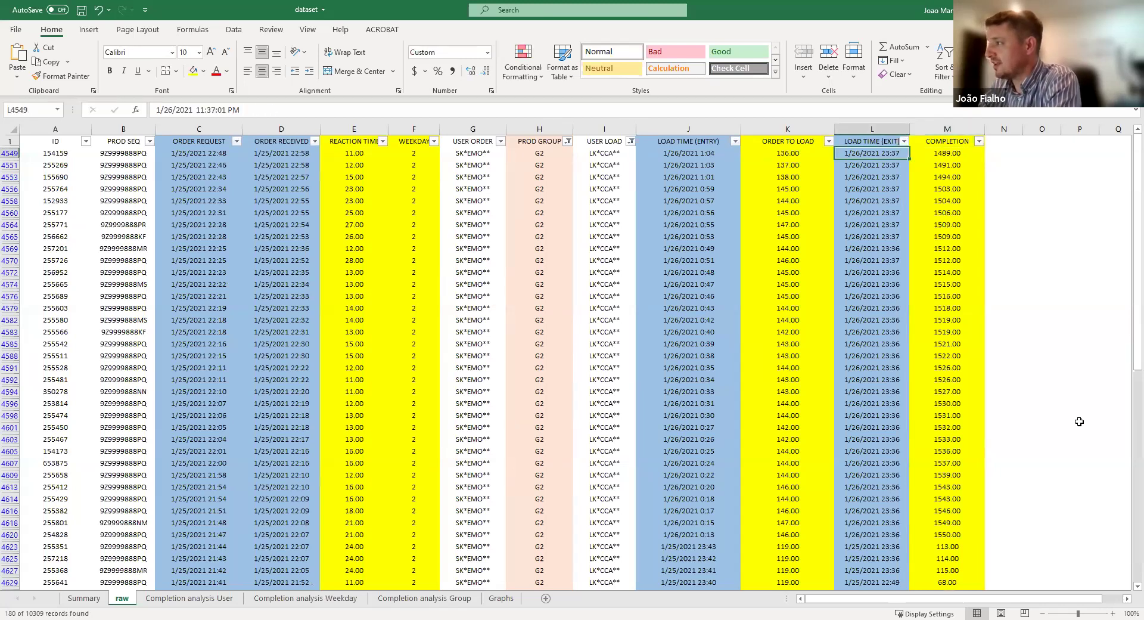
key(Left)
key(Left)
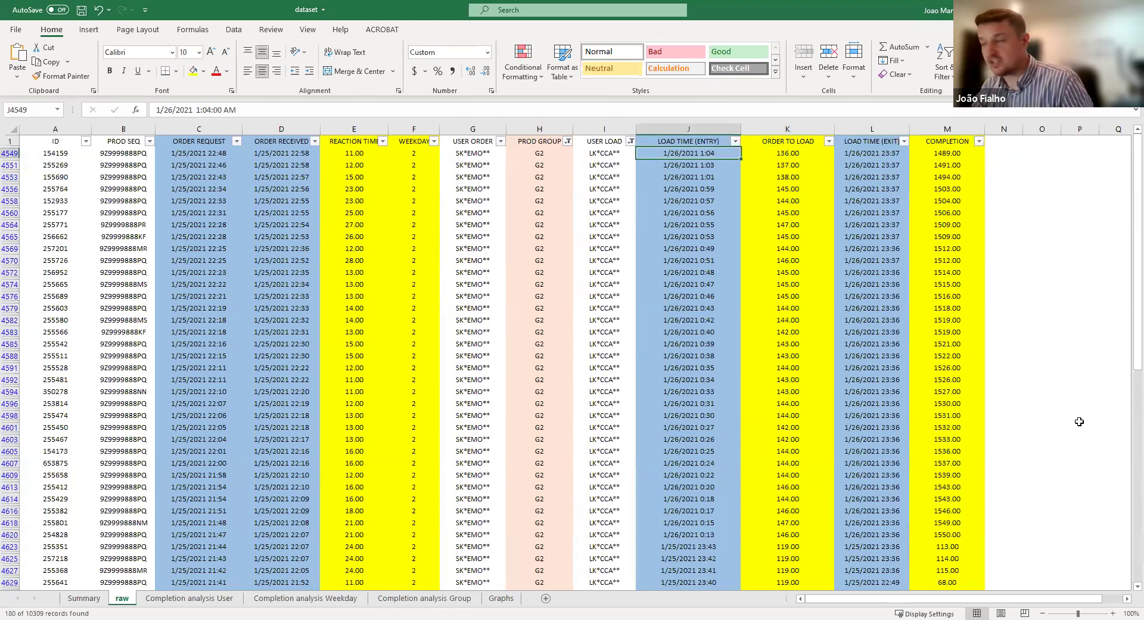
key(Right)
key(Right)
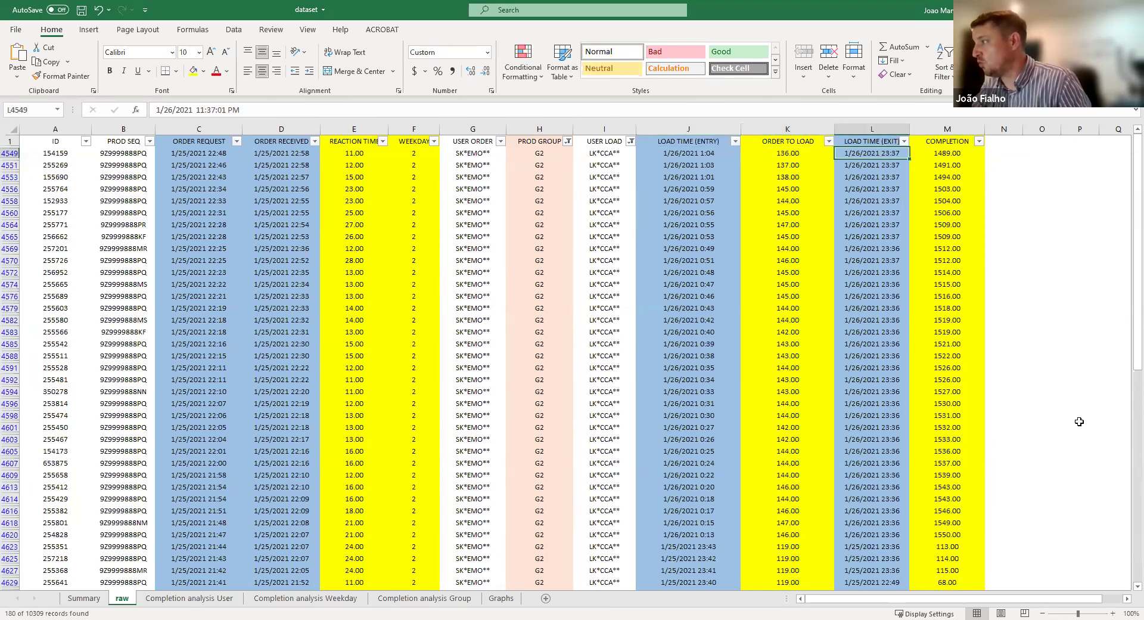
key(Right)
key(Left)
key(Left)
key(Left)
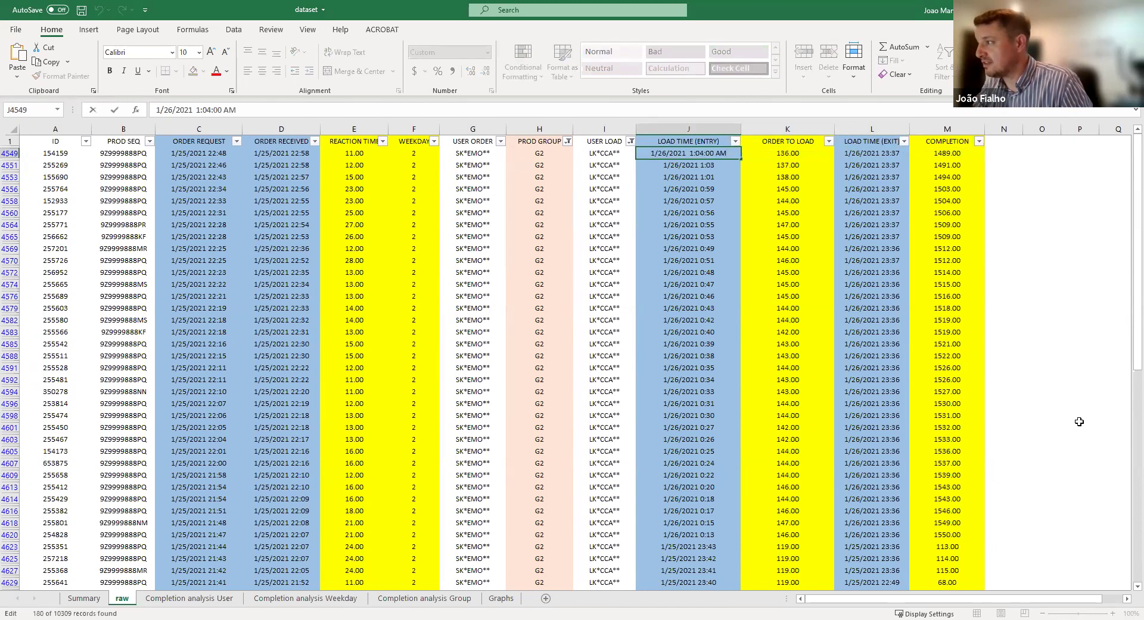
key(Right)
key(Right)
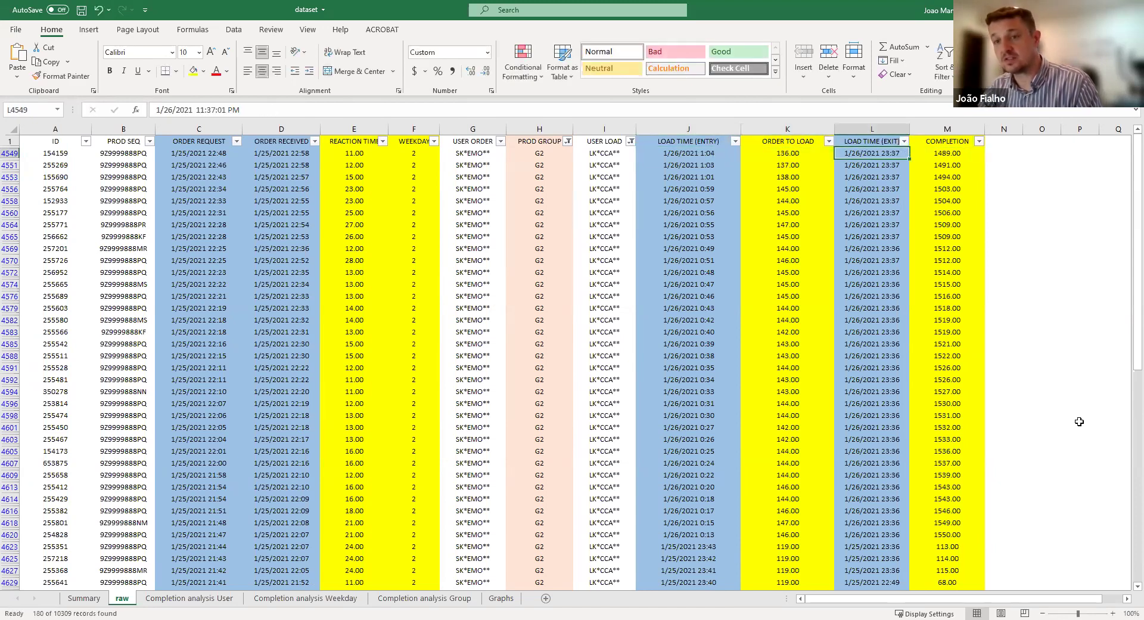
- Reselect the outlying completion times in M4549:M4620 for review
key(Right)
key(Right)
key(Left)
key(shift+Down)
key(shift+Down)
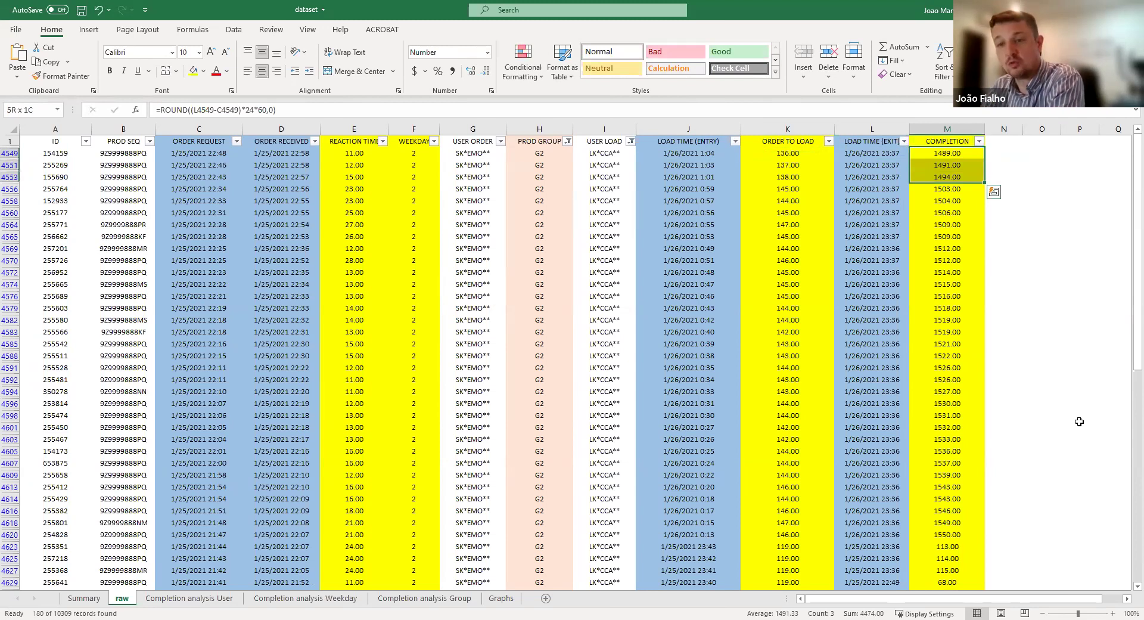
key(shift+Down)
key(shift+Down)
key(shift+Down)
key(shift+Down)
key(shift+Down)
key(shift+Down)
key(shift+Down)
key(shift+Down)
key(shift+Down)
key(shift+Down)
key(shift+Down)
key(shift+Down)
key(shift+Down)
key(shift+Down)
key(shift+Down)
key(shift+Down)
key(shift+Down)
key(shift+Down)
key(shift+Down)
key(shift+Down)
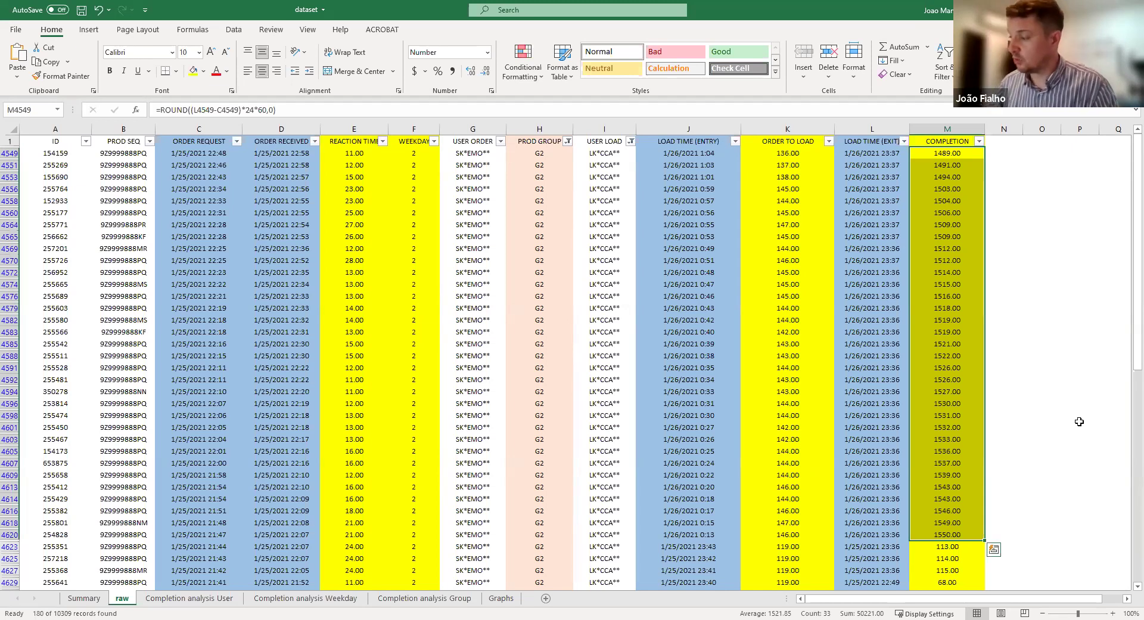
- Revisit the Graphs sheet, then inspect the average completion time of LK*CCA** on the Completion analysis User sheet
click(501, 598)
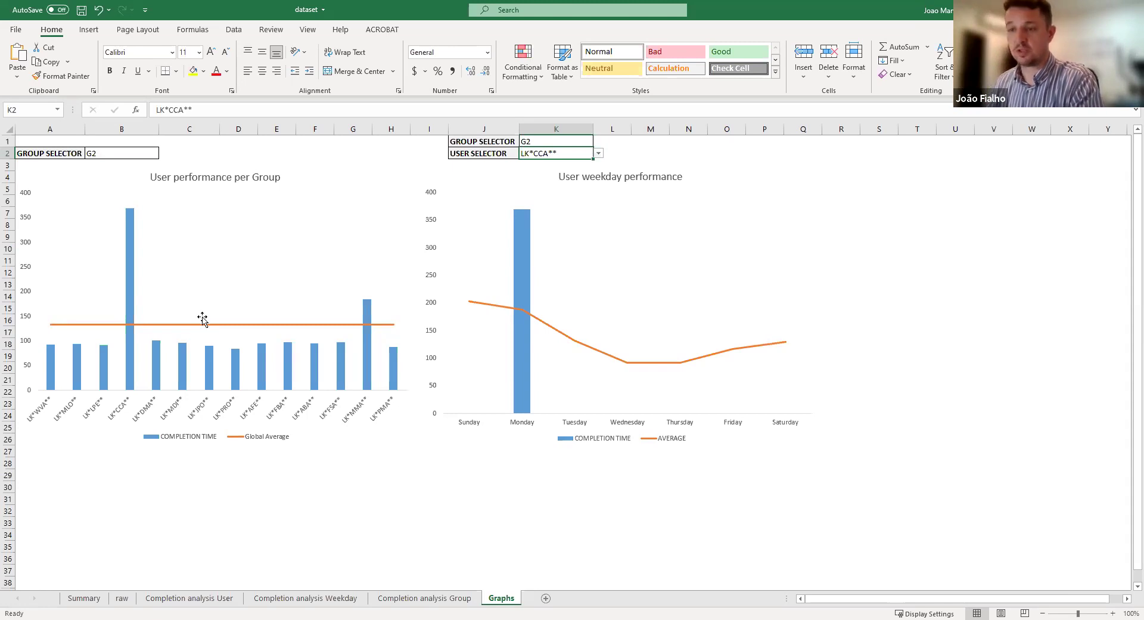
click(165, 599)
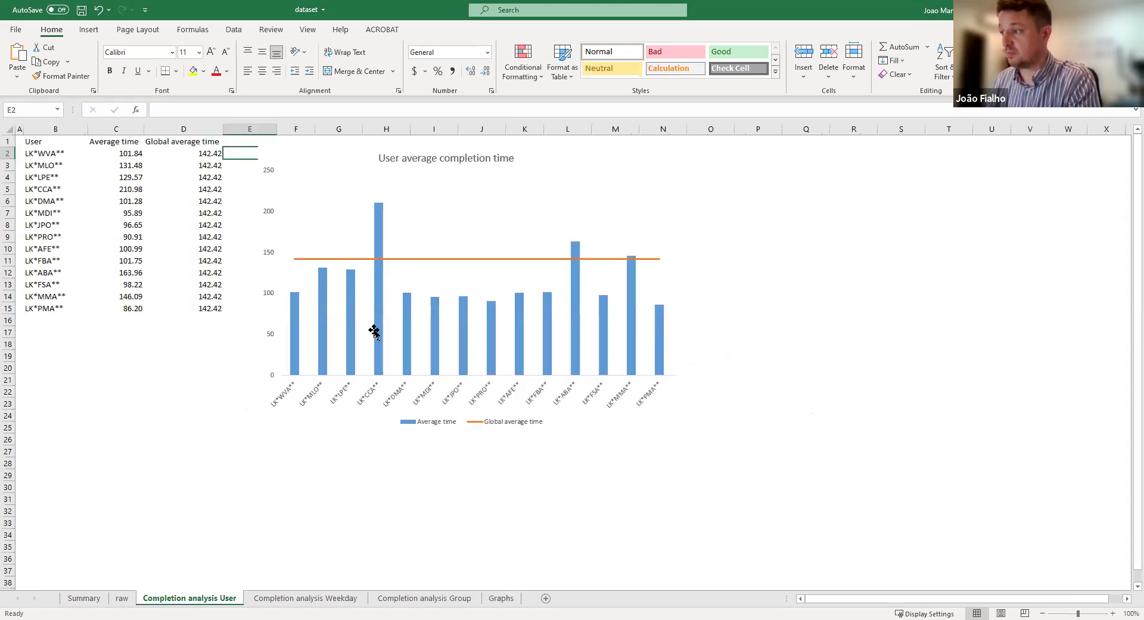
mouse_move(377, 220)
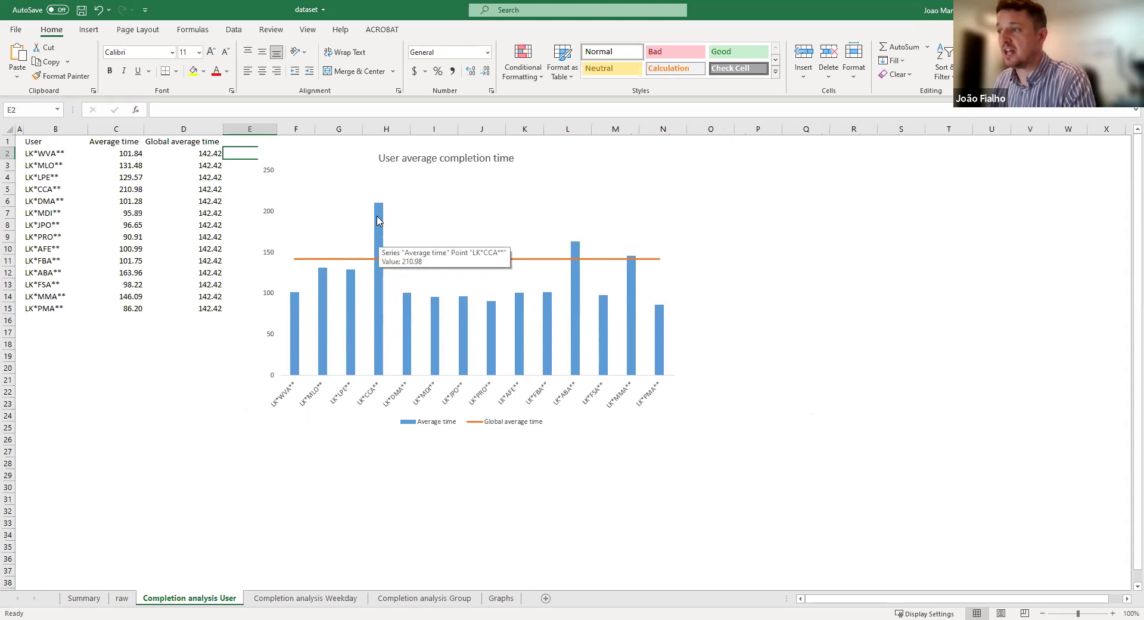
click(130, 191)
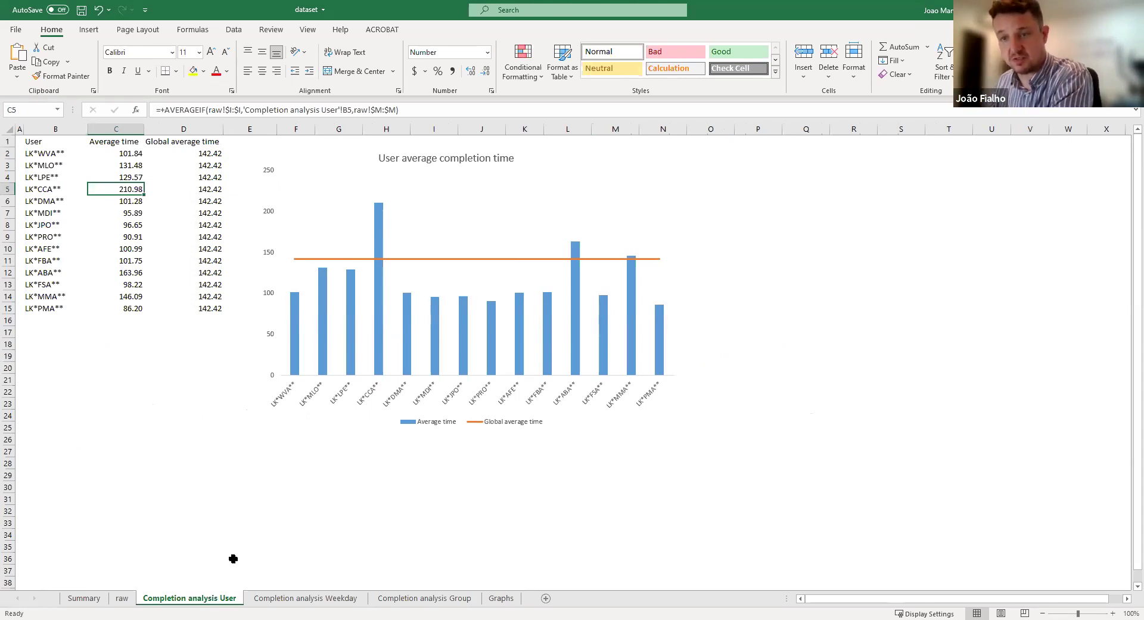
- Revisit the Completion analysis Weekday sheet and examine the tables and charts on the Completion analysis Group sheet
click(267, 598)
click(392, 598)
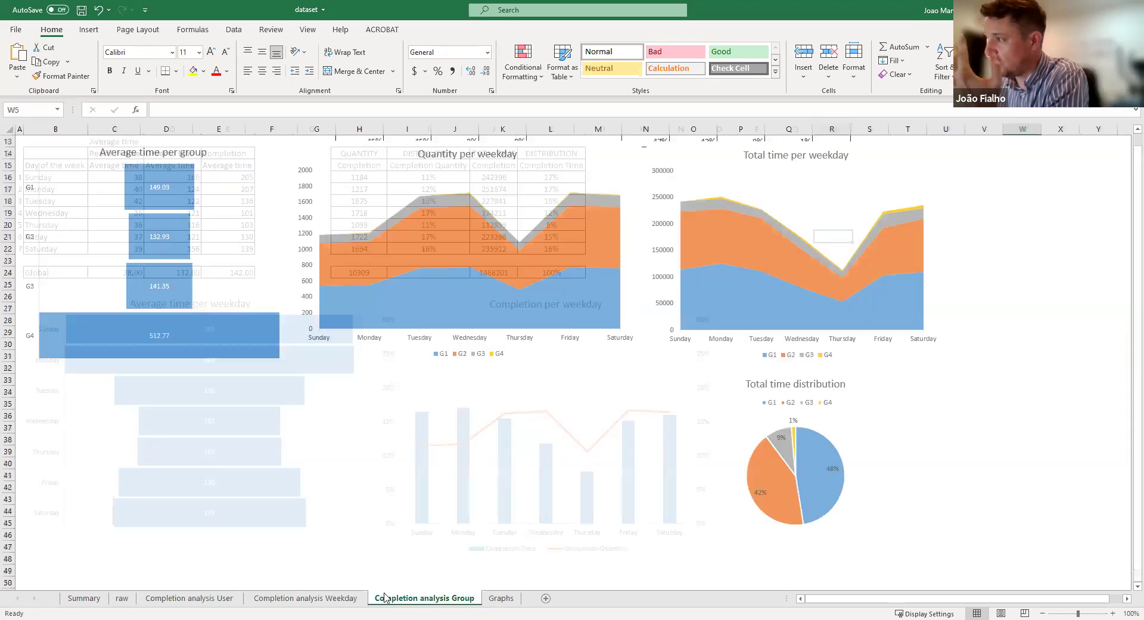
scroll(676, 255, up, 3)
scroll(676, 256, up, 1)
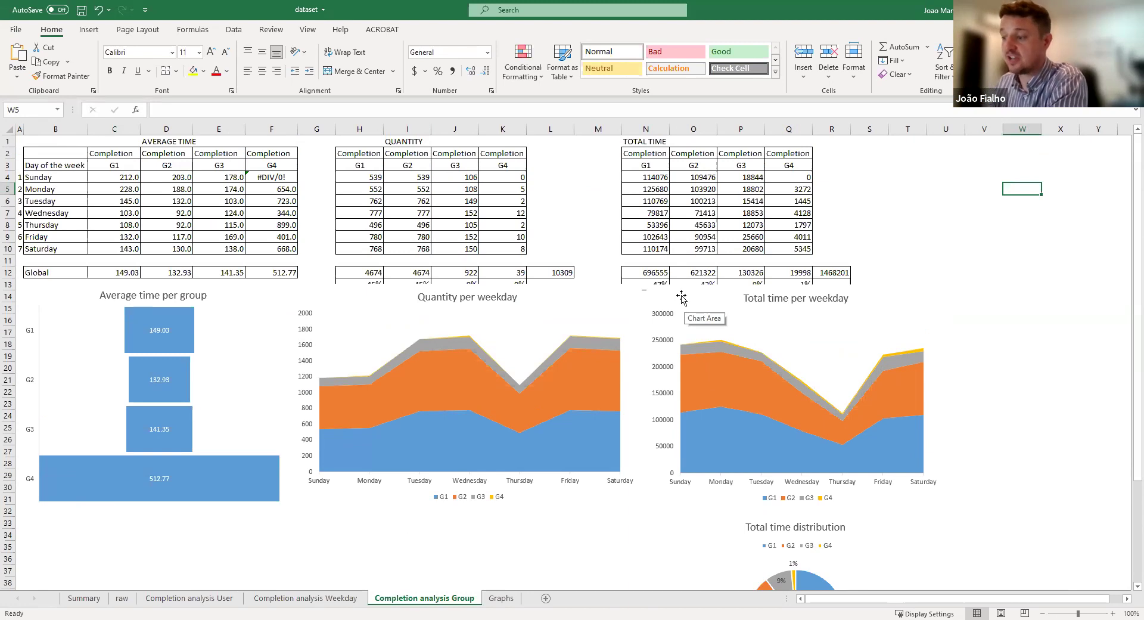
- Go back to the raw sheet, and switch to the Challenge presentation in PowerPoint to show the Results slide
click(108, 601)
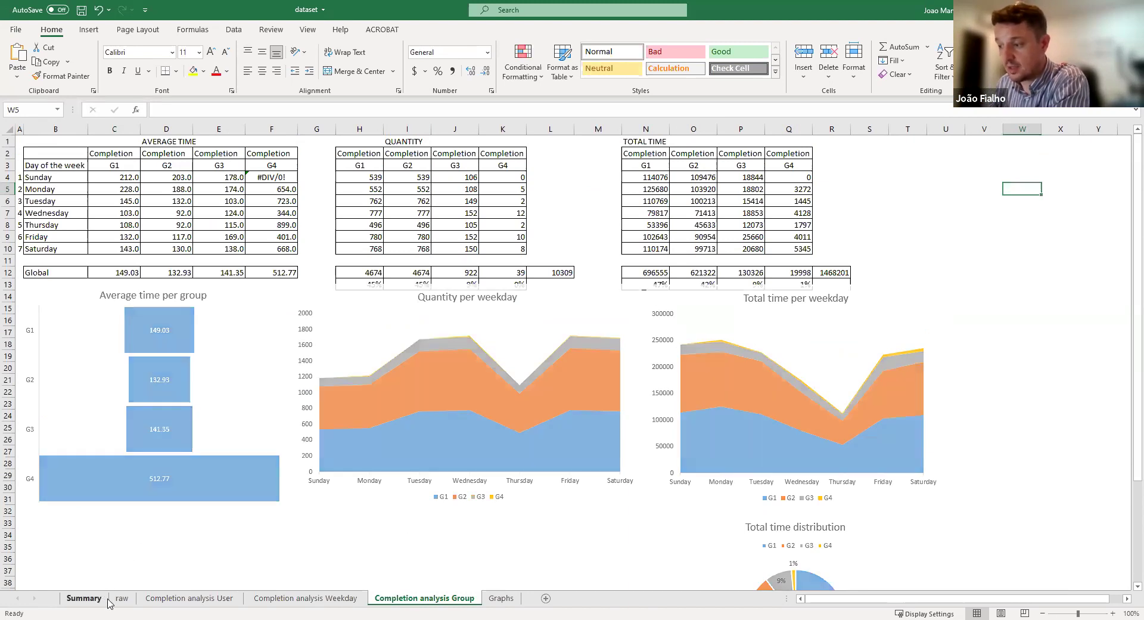
click(121, 599)
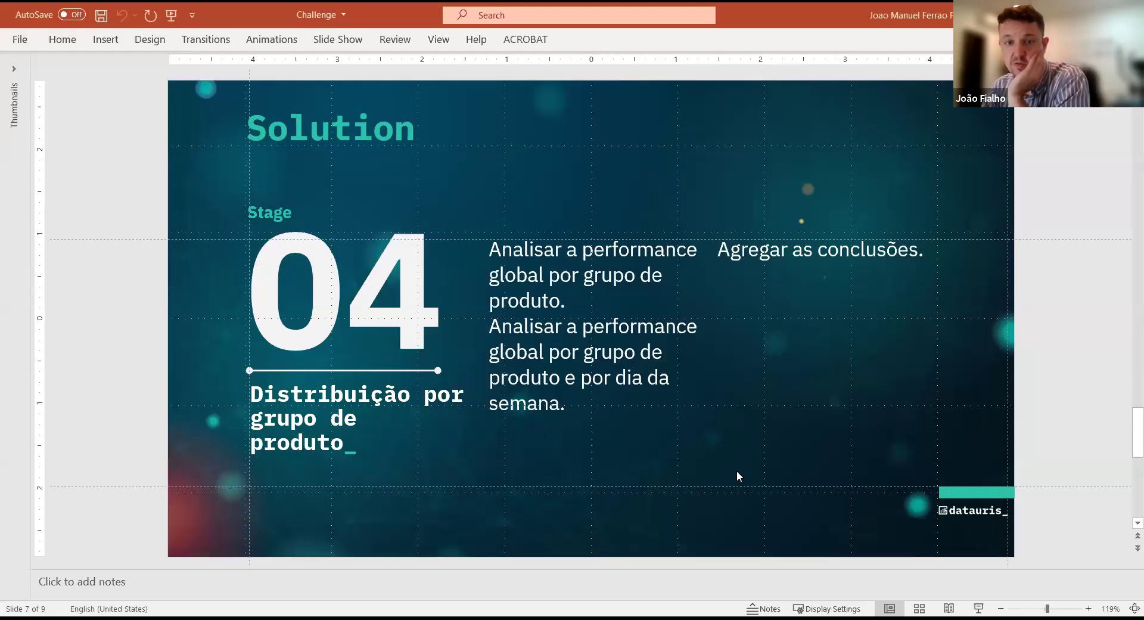
scroll(736, 470, down, 1)
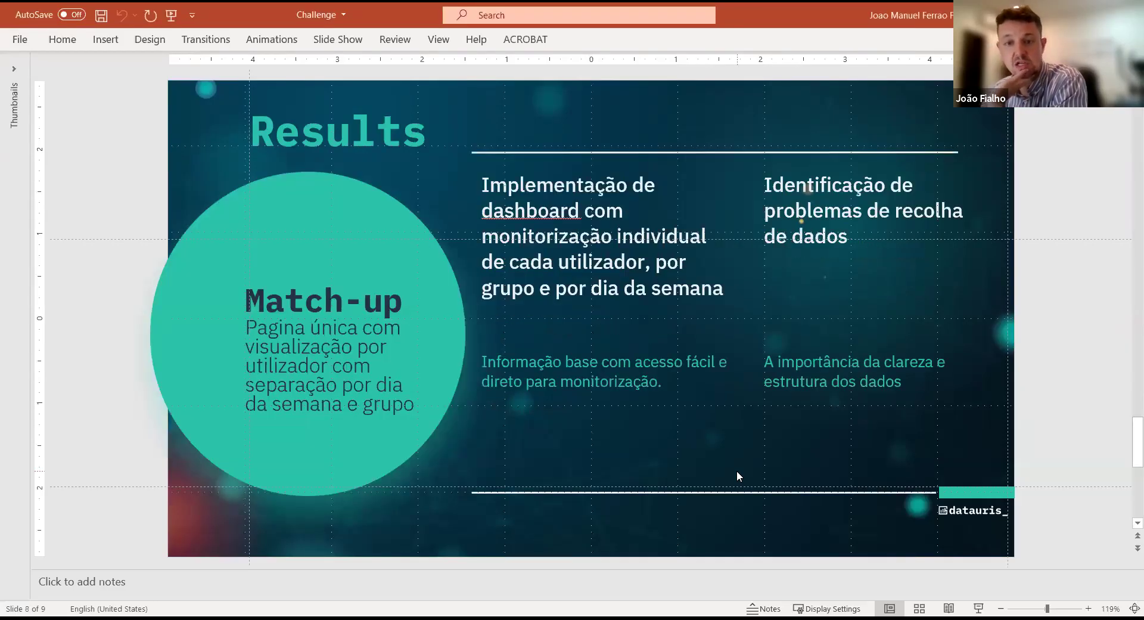